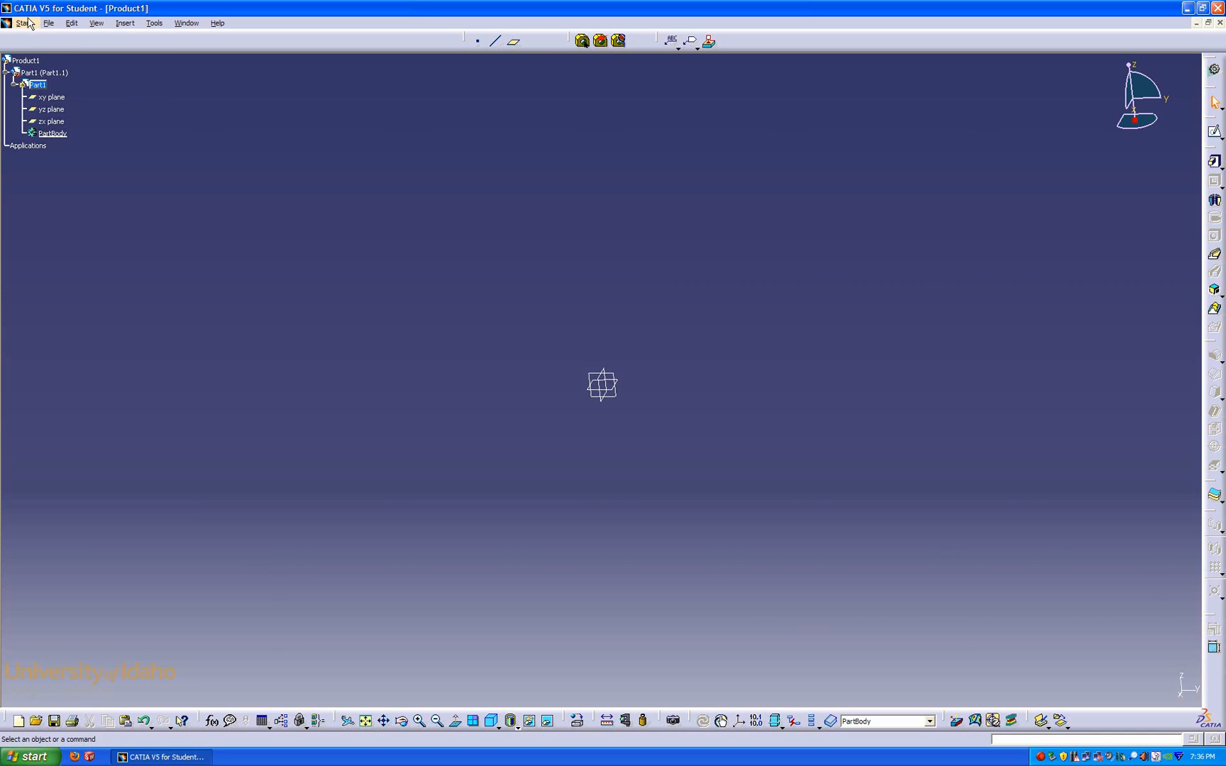
Step: Switch to the Wireframe and Surface Design workbench
{"action": "left_click", "coordinate": [26, 22]}
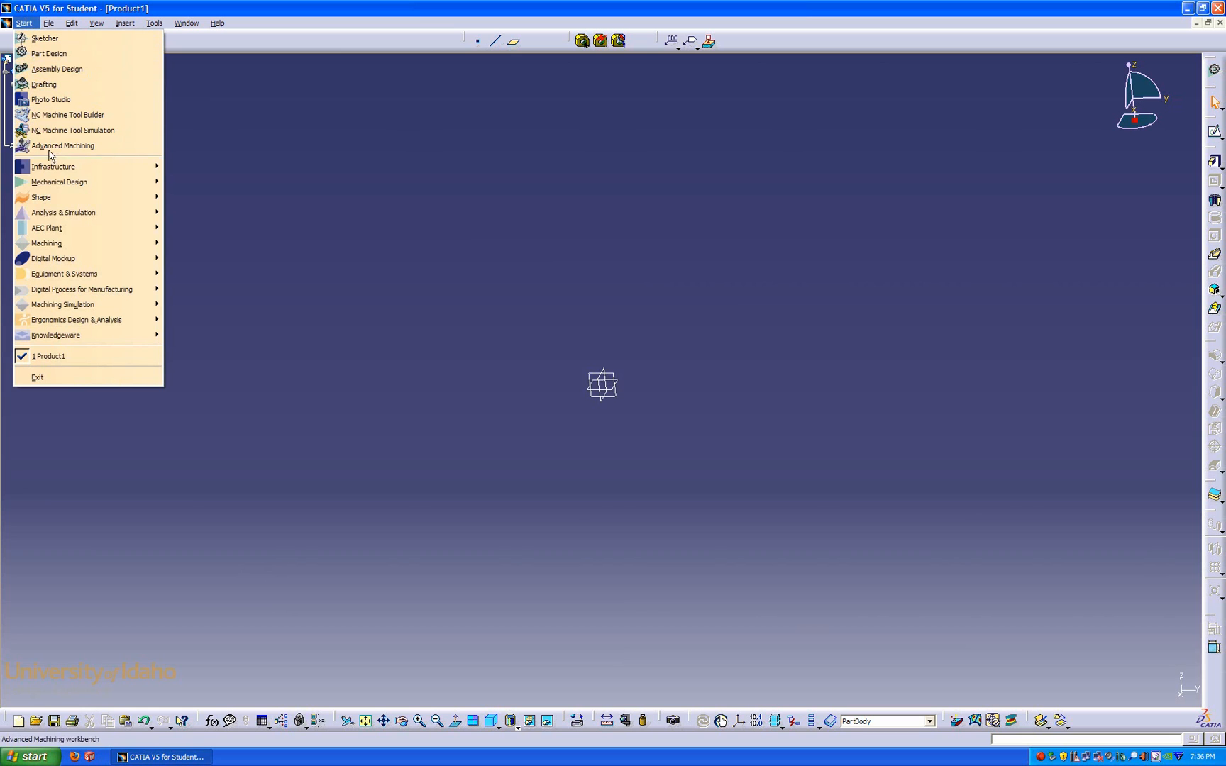
{"action": "mouse_move", "coordinate": [107, 188]}
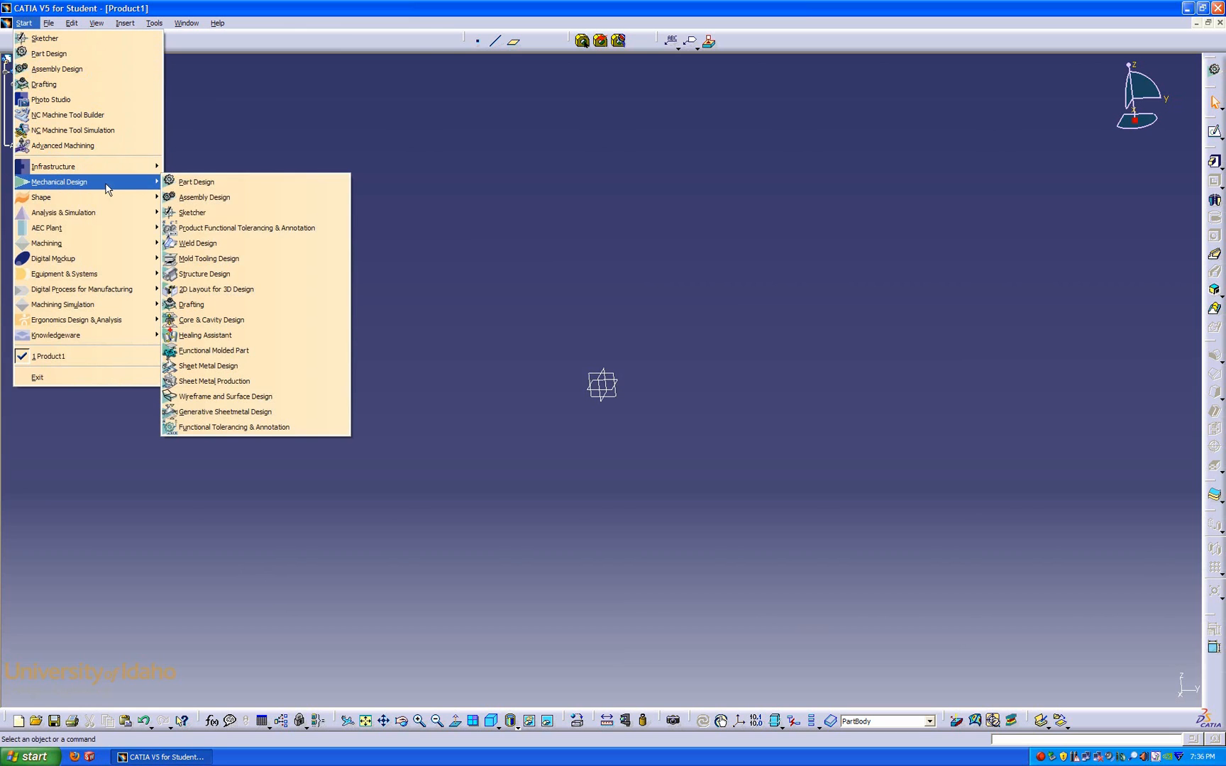
{"action": "left_click", "coordinate": [248, 395]}
Step: Sketch a three-point spline on the yz plane, curving outward and up from near the origin as a bowl profile, and exit the sketch
{"action": "left_click", "coordinate": [621, 365]}
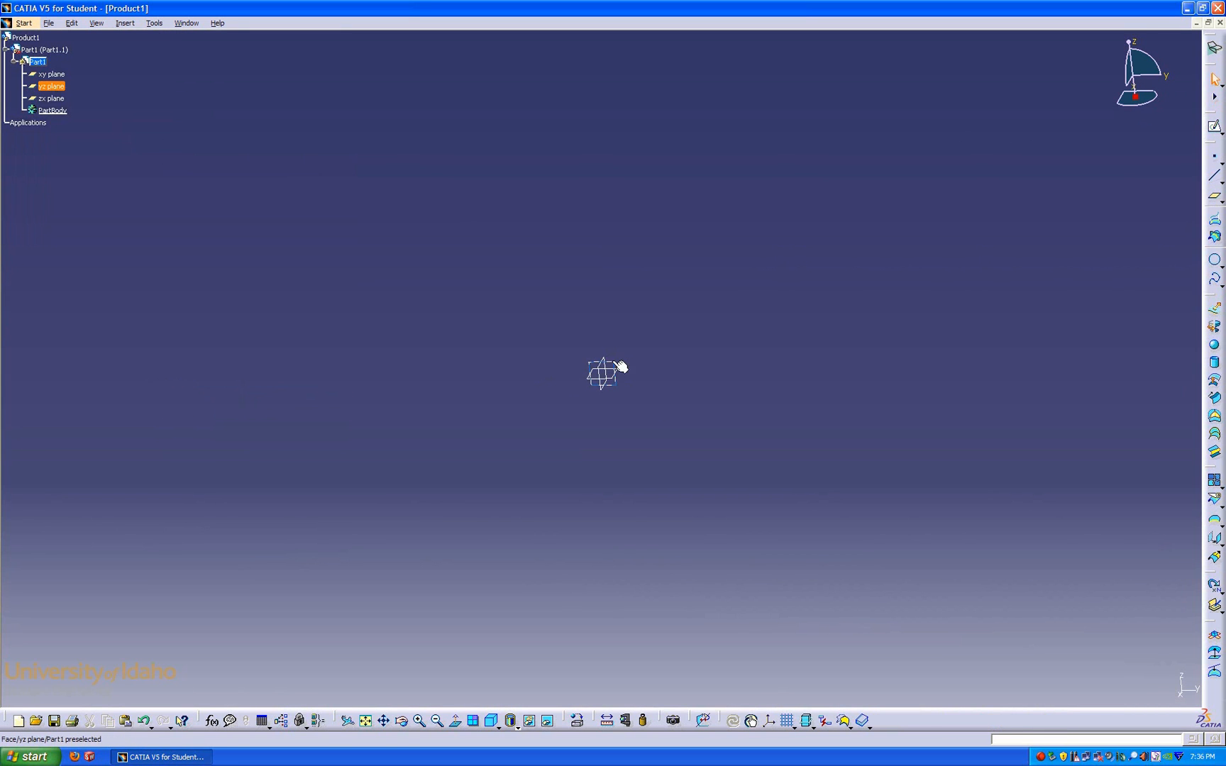
{"action": "left_click", "coordinate": [1214, 126]}
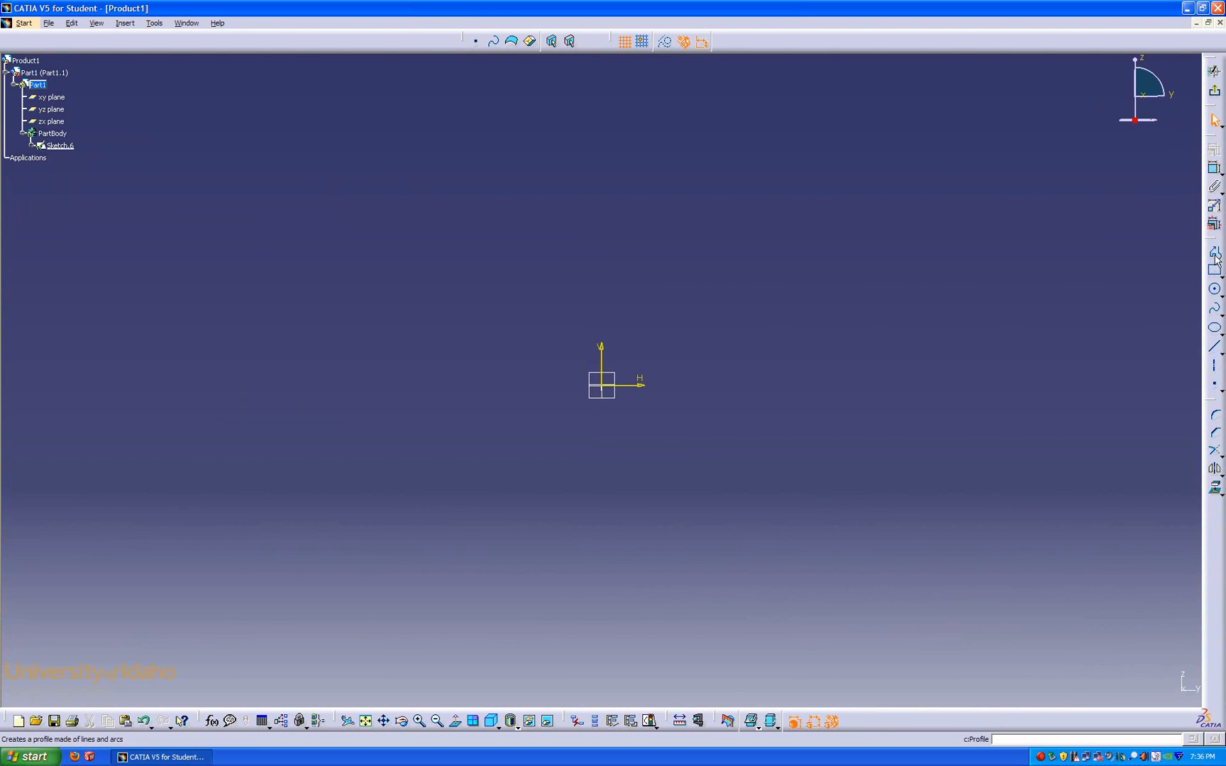
{"action": "left_click", "coordinate": [1214, 309]}
{"action": "left_click", "coordinate": [619, 369]}
{"action": "left_click", "coordinate": [736, 319]}
{"action": "left_click", "coordinate": [786, 120]}
{"action": "double_click", "coordinate": [786, 120]}
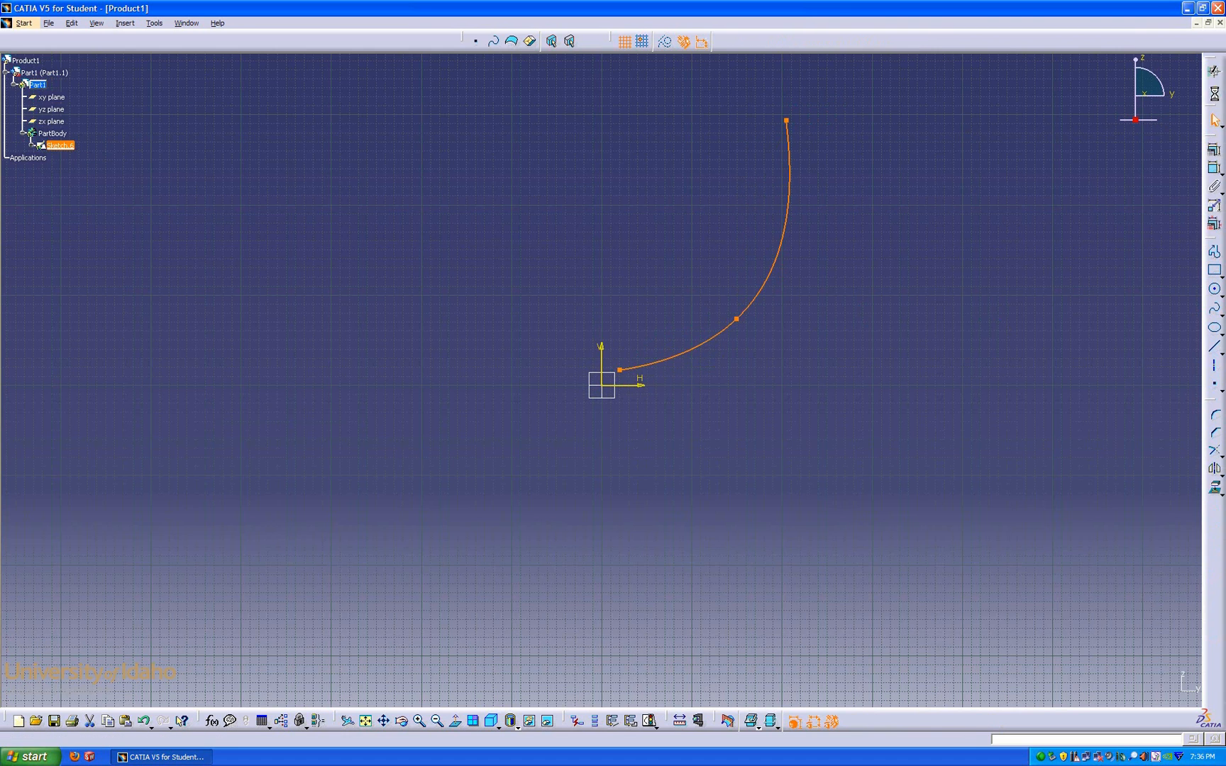
{"action": "left_click", "coordinate": [1215, 70]}
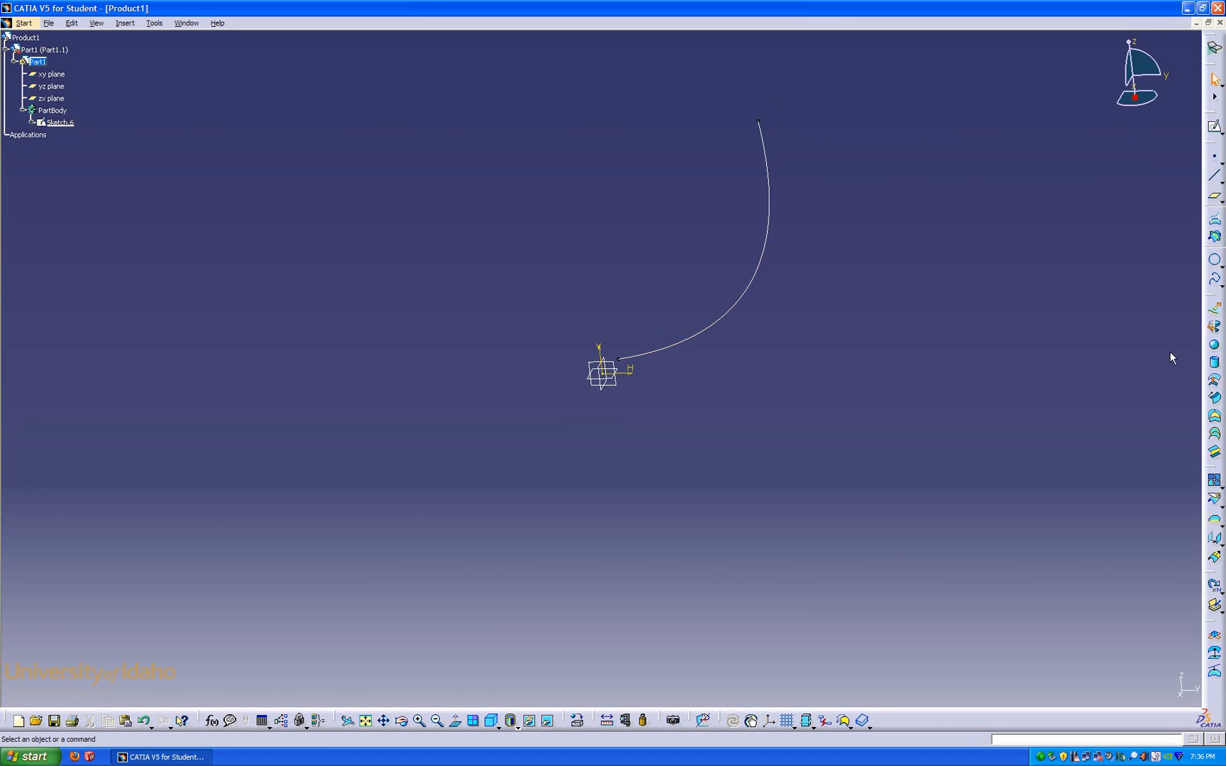
Step: Revolve the spline sketch 180deg in both directions about the sketch's vertical axis as a surface, and hide the profile sketch
{"action": "left_click", "coordinate": [1214, 327]}
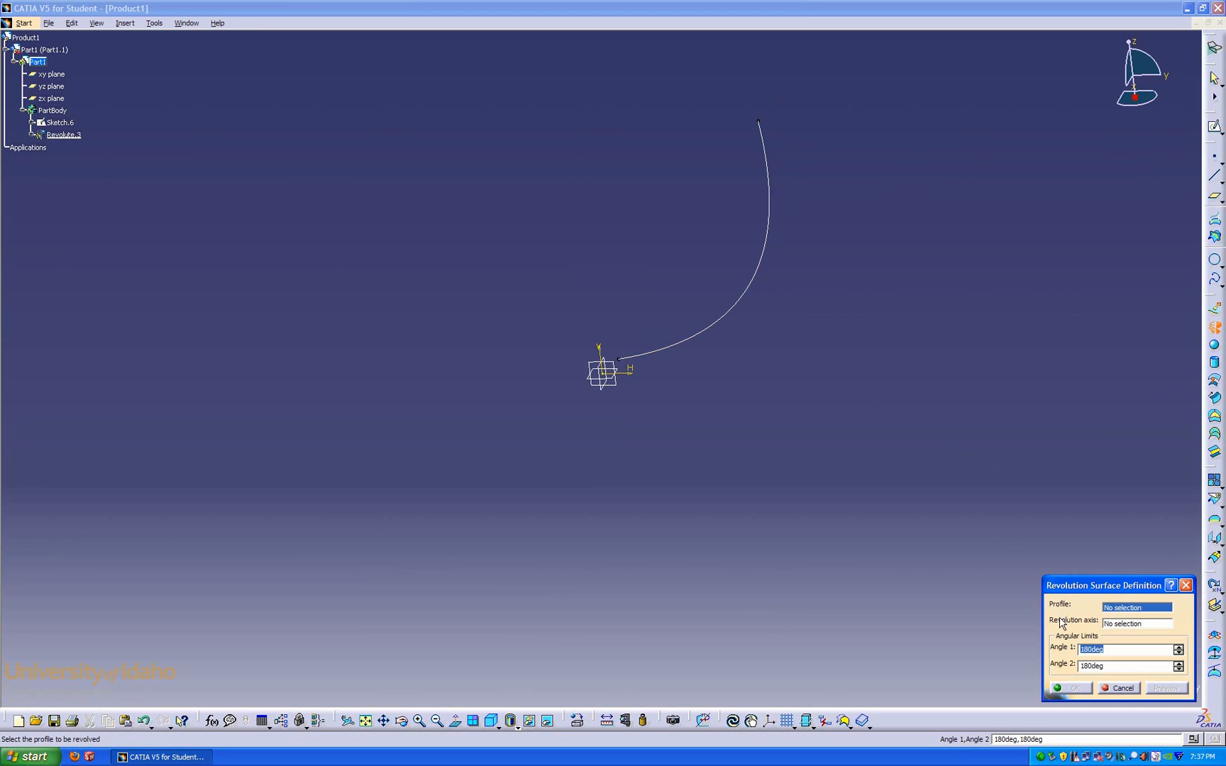
{"action": "left_click", "coordinate": [768, 251]}
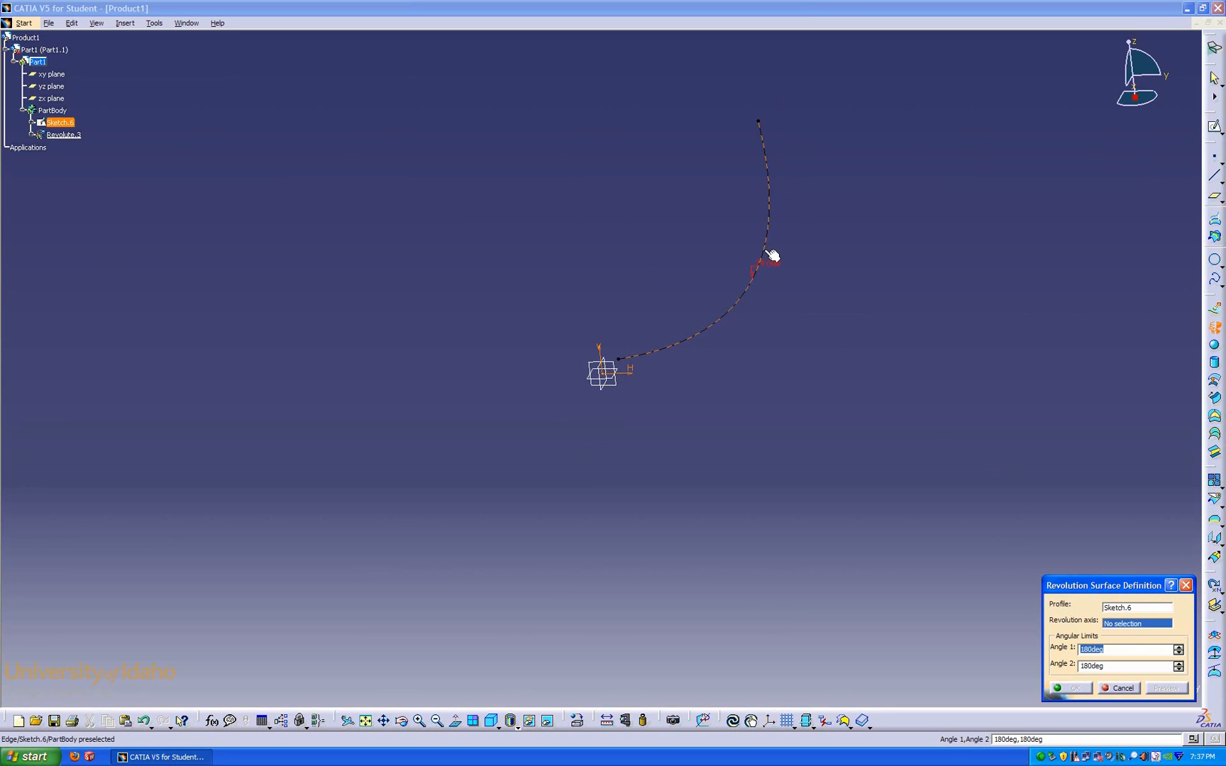
{"action": "left_click", "coordinate": [608, 353]}
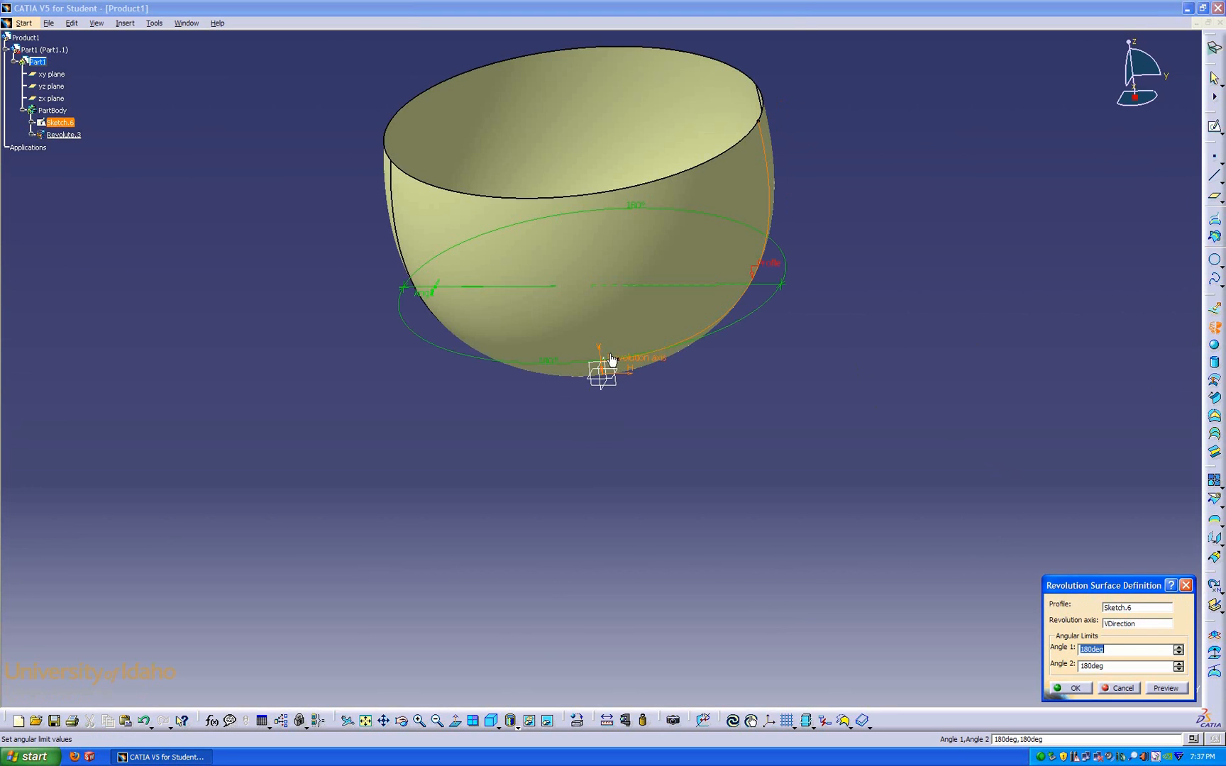
{"action": "middle_click_drag", "start_coordinate": [899, 361], "coordinate": [721, 211]}
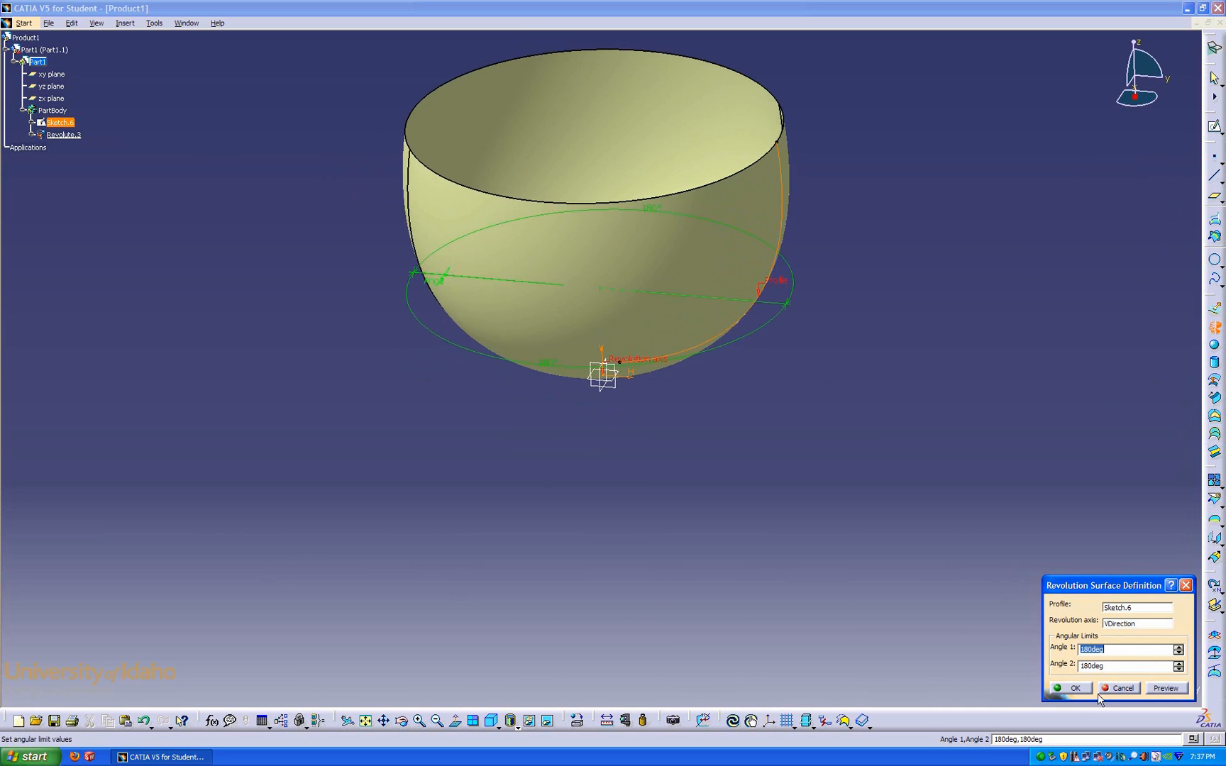
{"action": "left_click", "coordinate": [1074, 687]}
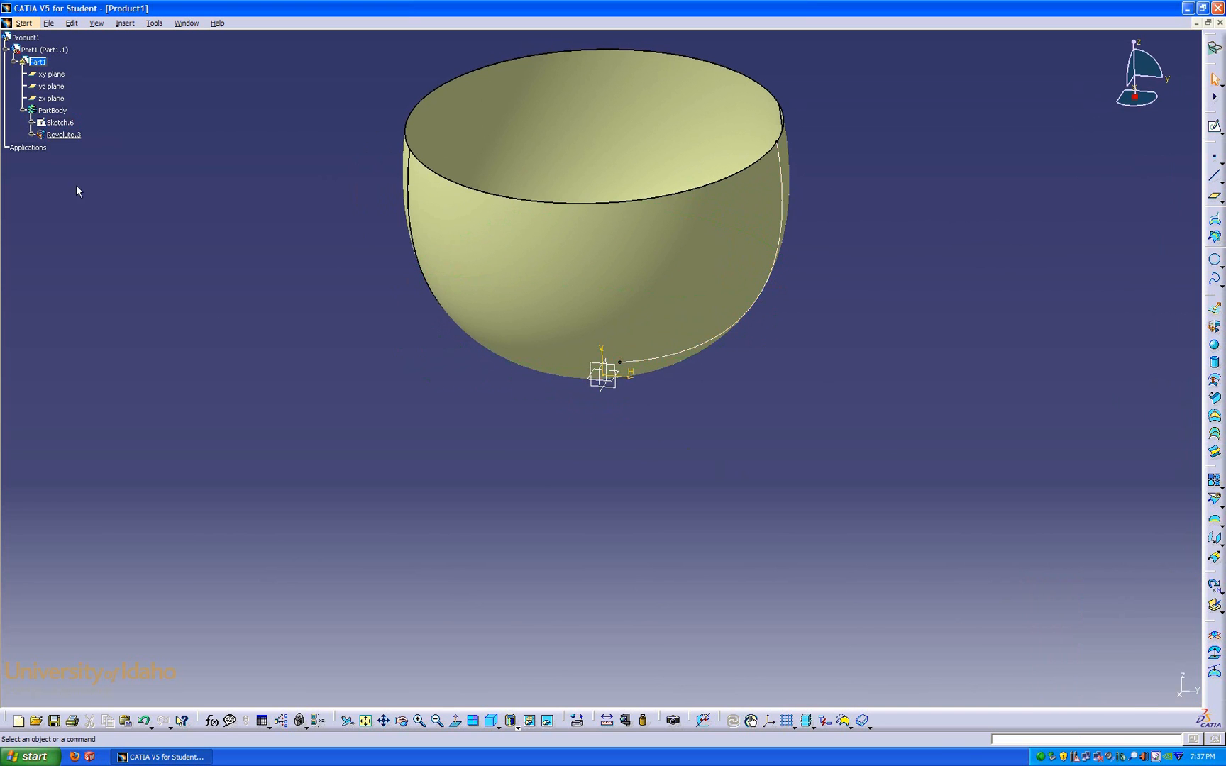
{"action": "right_click", "coordinate": [60, 122]}
{"action": "left_click", "coordinate": [85, 166]}
Step: Extrude the small circular edge at the bowl's bottom downward as a long stem surface, using the xy plane as direction
{"action": "middle_click_drag", "start_coordinate": [178, 210], "coordinate": [608, 578]}
{"action": "middle_click_drag", "start_coordinate": [731, 567], "coordinate": [752, 566]}
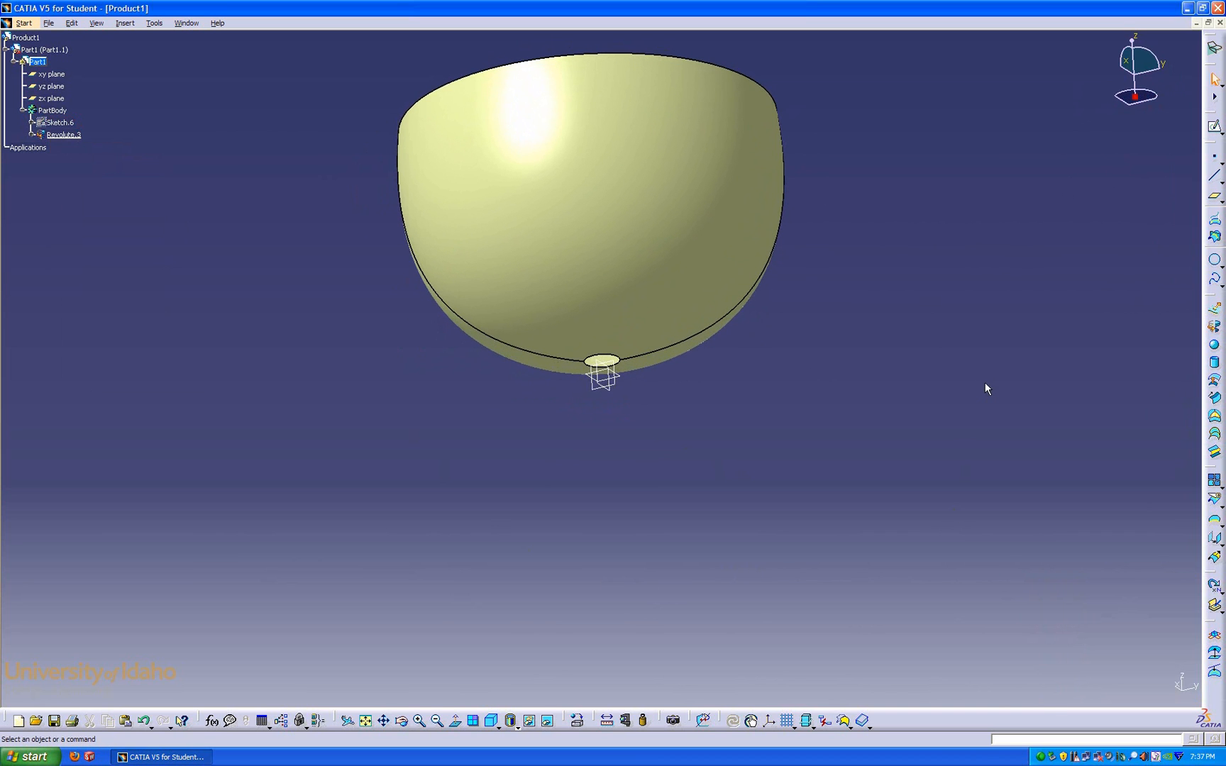
{"action": "left_click", "coordinate": [1214, 312]}
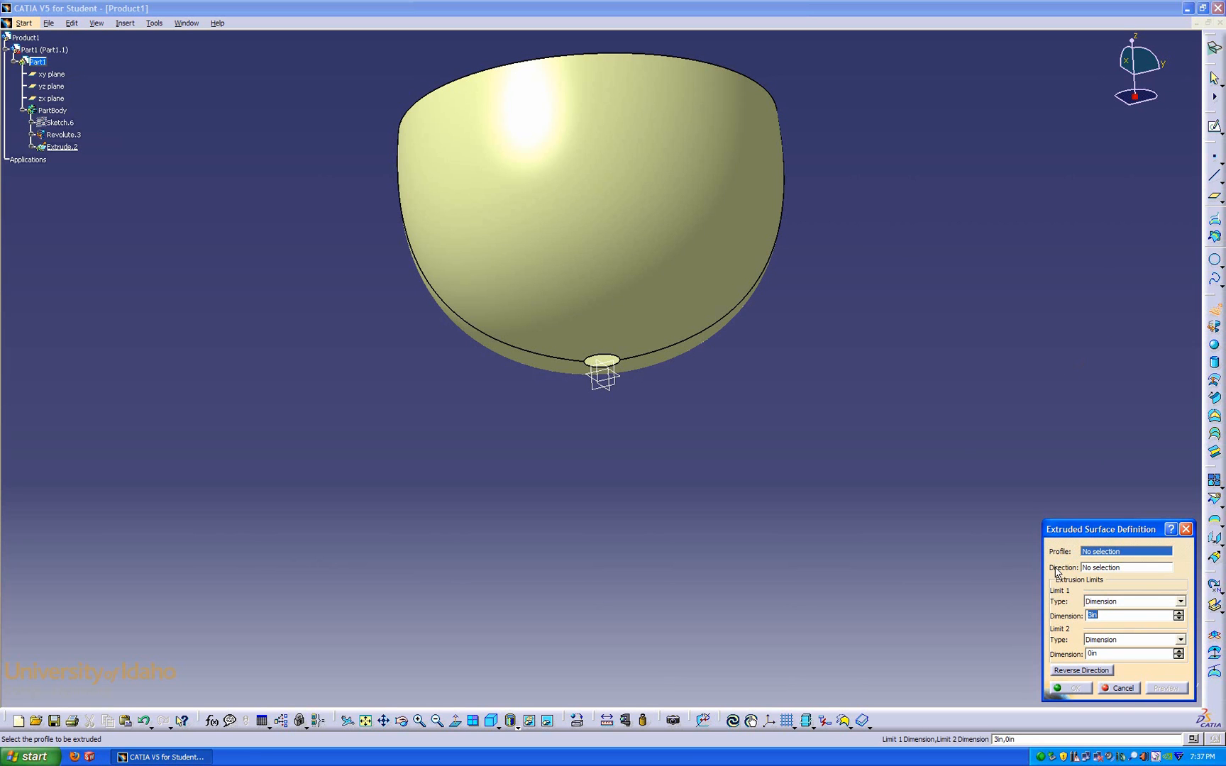
{"action": "left_click", "coordinate": [608, 360]}
{"action": "middle_click_drag", "start_coordinate": [571, 465], "coordinate": [616, 396]}
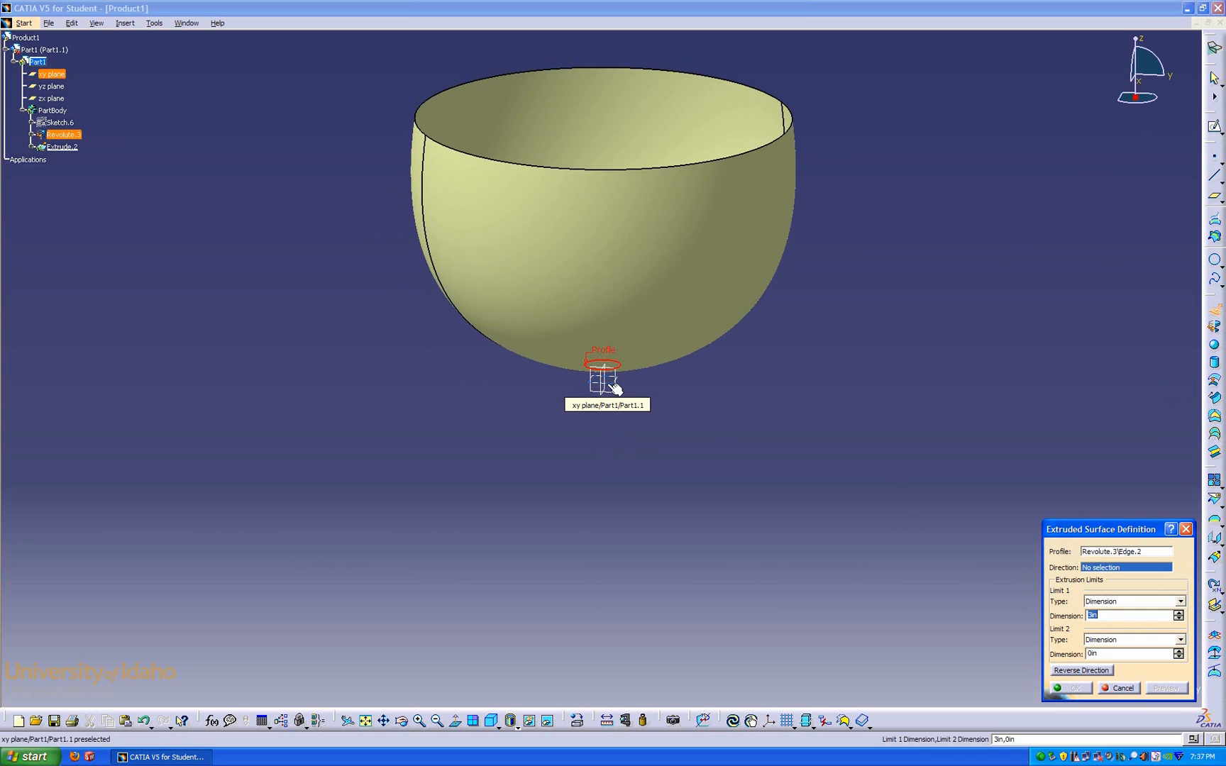
{"action": "left_click", "coordinate": [616, 389]}
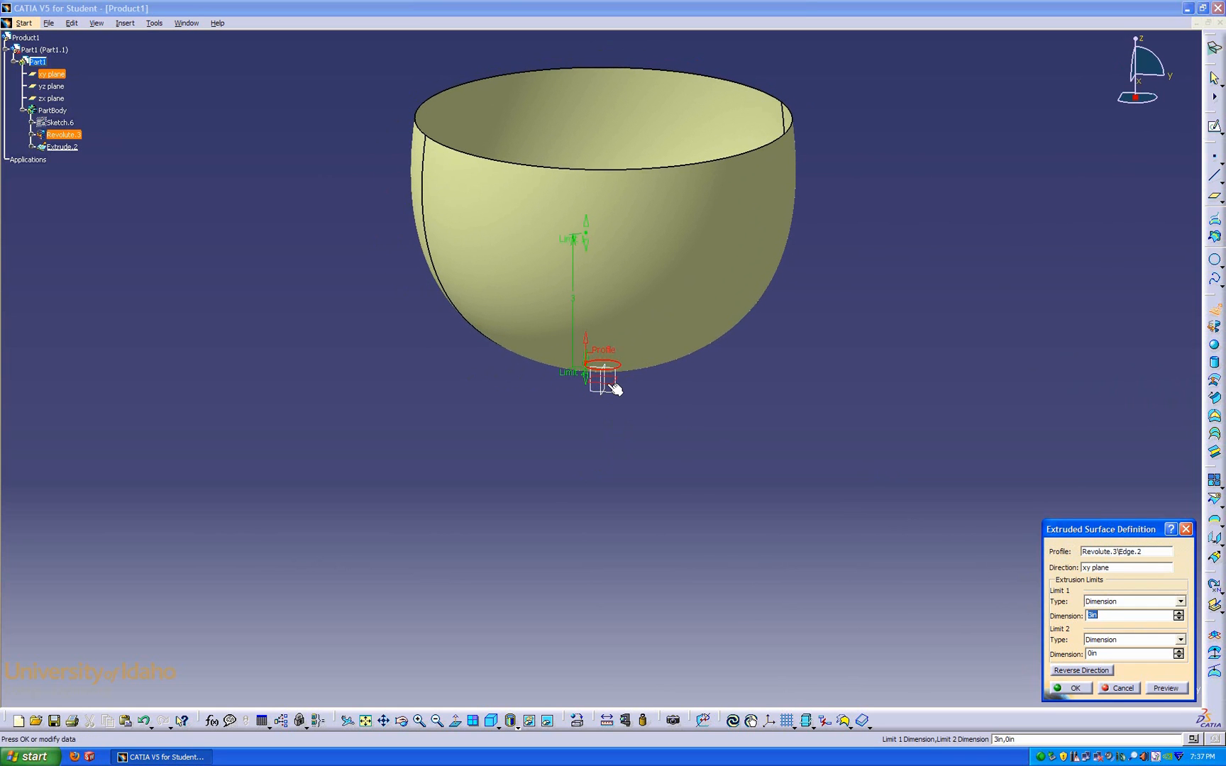
{"action": "middle_click_drag", "start_coordinate": [587, 238], "coordinate": [615, 248]}
{"action": "left_click", "coordinate": [1081, 671]}
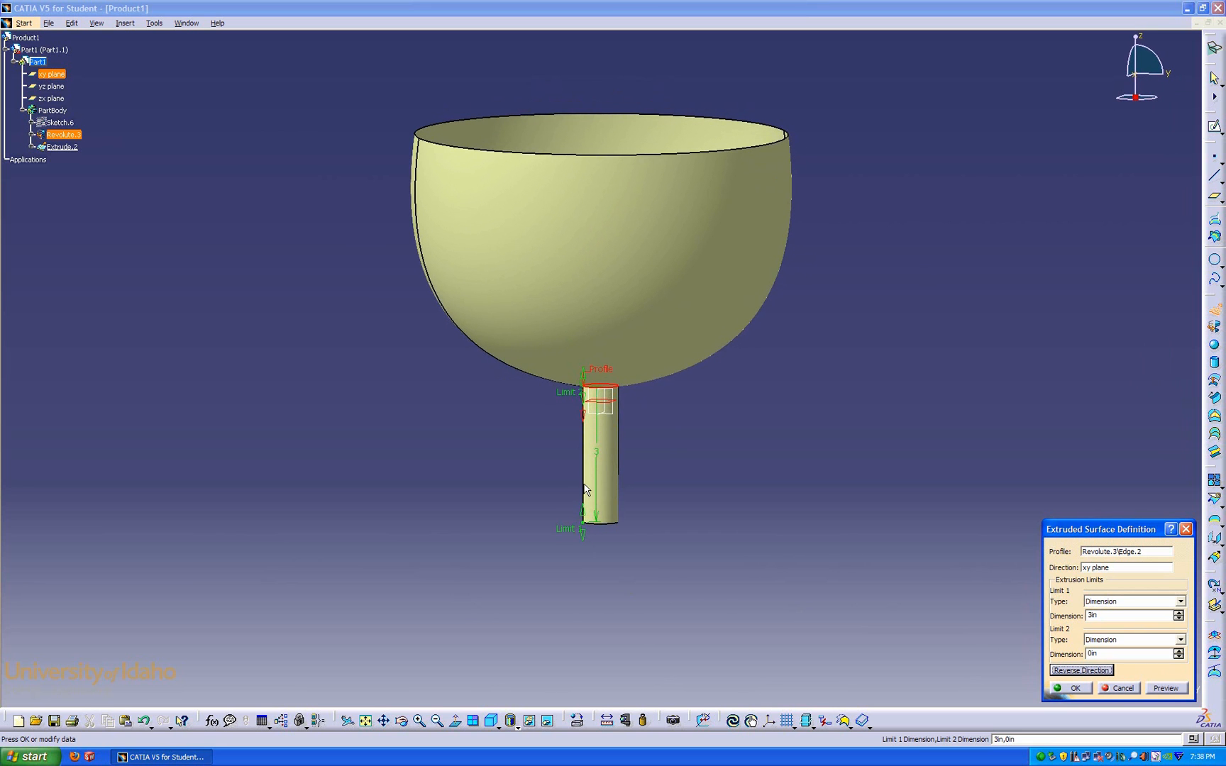
{"action": "left_click", "coordinate": [1097, 616]}
{"action": "left_click_drag", "start_coordinate": [588, 535], "coordinate": [589, 703]}
{"action": "left_click", "coordinate": [1072, 688]}
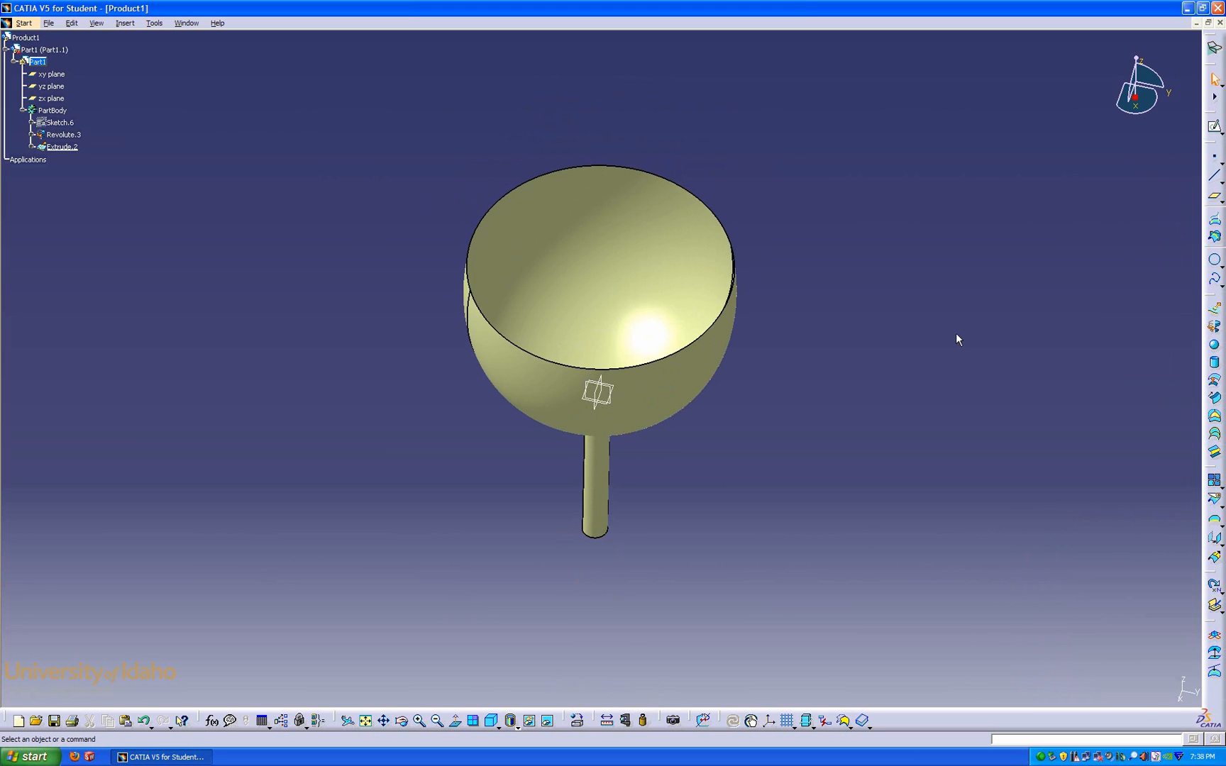
Step: Create a plane offset about 6.8 in downward from the xy plane, just below the end of the stem
{"action": "left_click", "coordinate": [619, 390]}
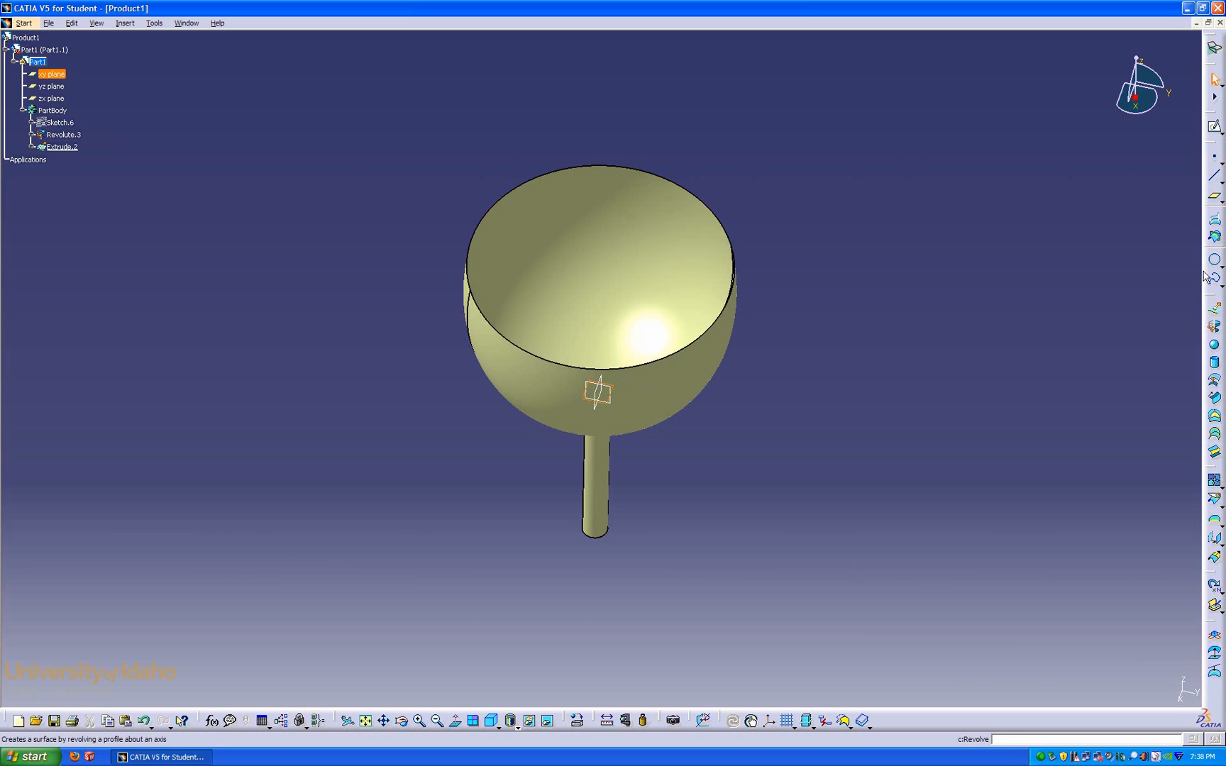
{"action": "left_click", "coordinate": [1215, 197]}
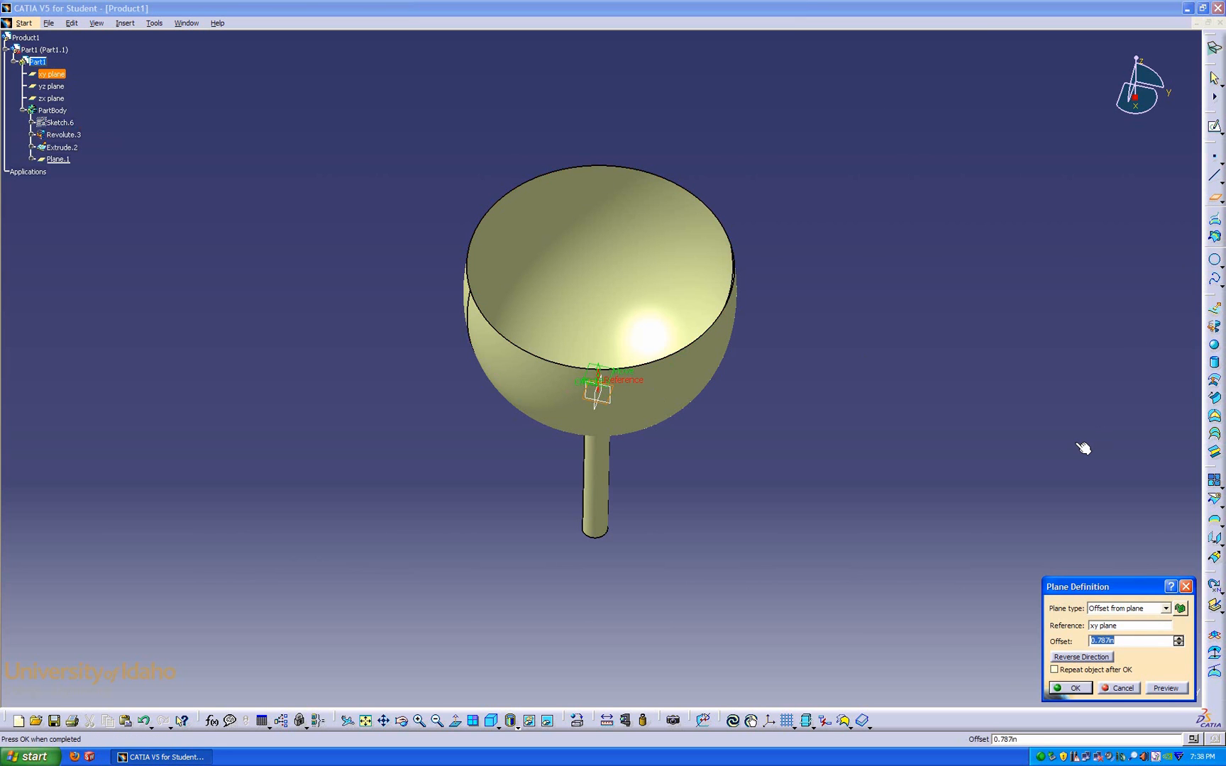
{"action": "middle_click_drag", "start_coordinate": [673, 498], "coordinate": [679, 498]}
{"action": "left_click", "coordinate": [1090, 656]}
{"action": "left_click_drag", "start_coordinate": [598, 429], "coordinate": [600, 628]}
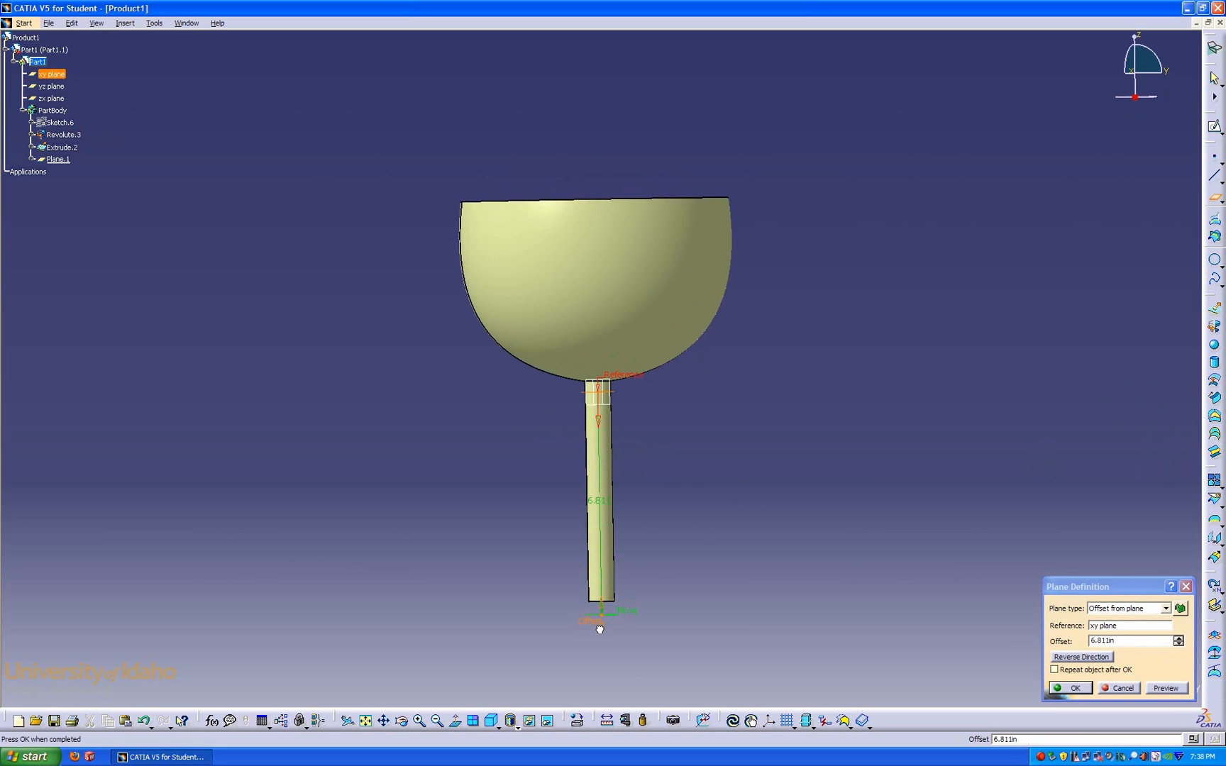
{"action": "left_click", "coordinate": [1073, 688]}
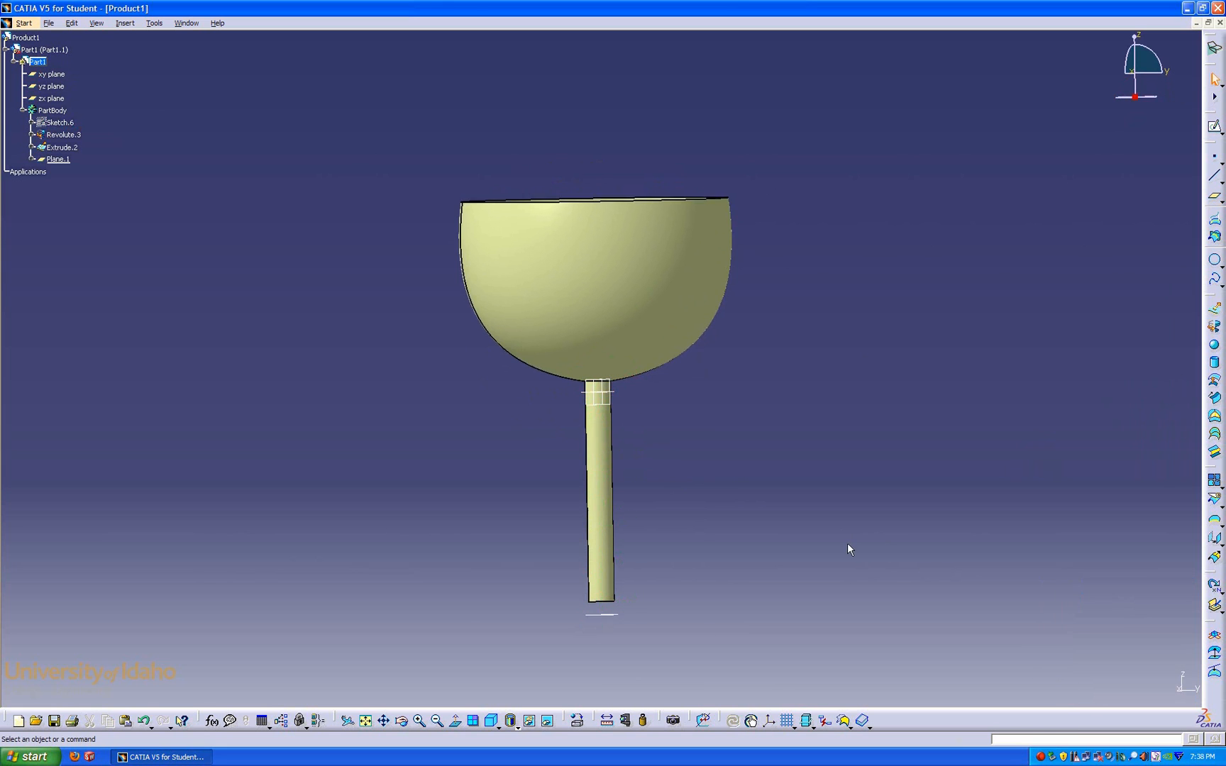
Step: Sketch a circle centred on the origin, slightly smaller than the bowl's rim, on the offset plane below the stem, and exit the sketch
{"action": "middle_click_drag", "start_coordinate": [849, 543], "coordinate": [714, 591]}
{"action": "left_click", "coordinate": [600, 596]}
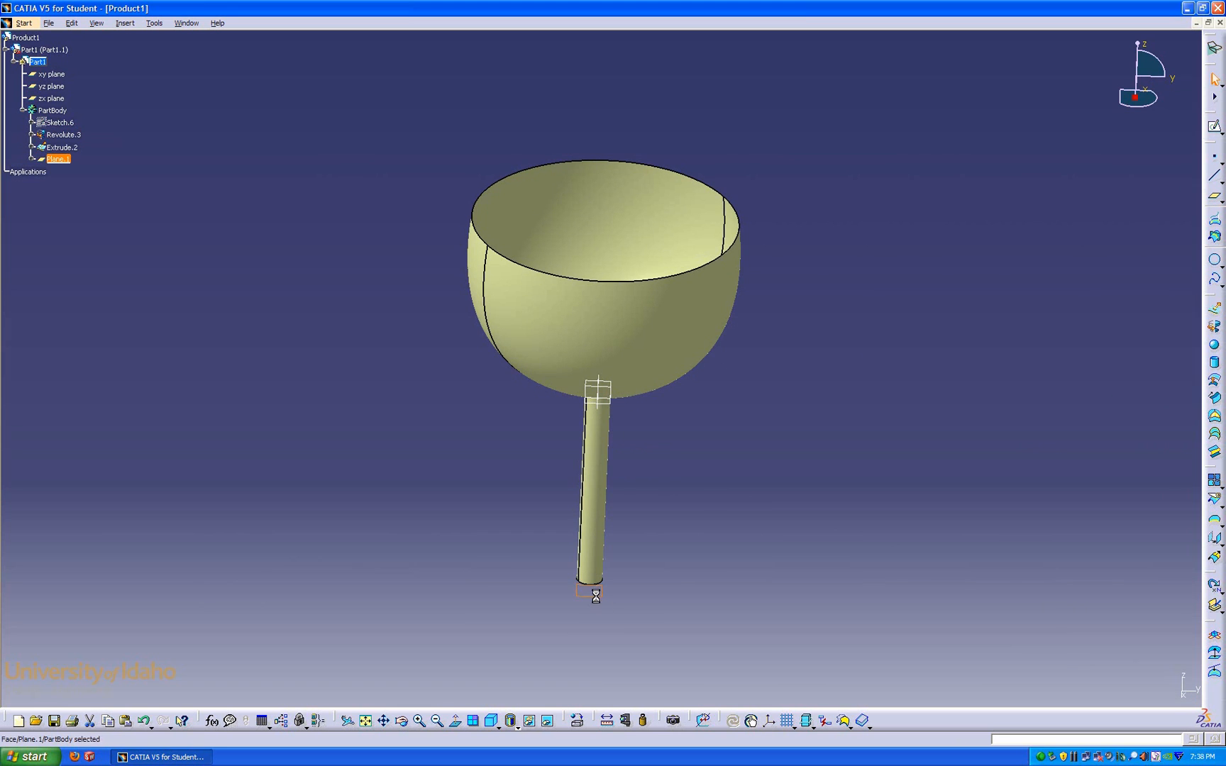
{"action": "left_click", "coordinate": [1214, 128]}
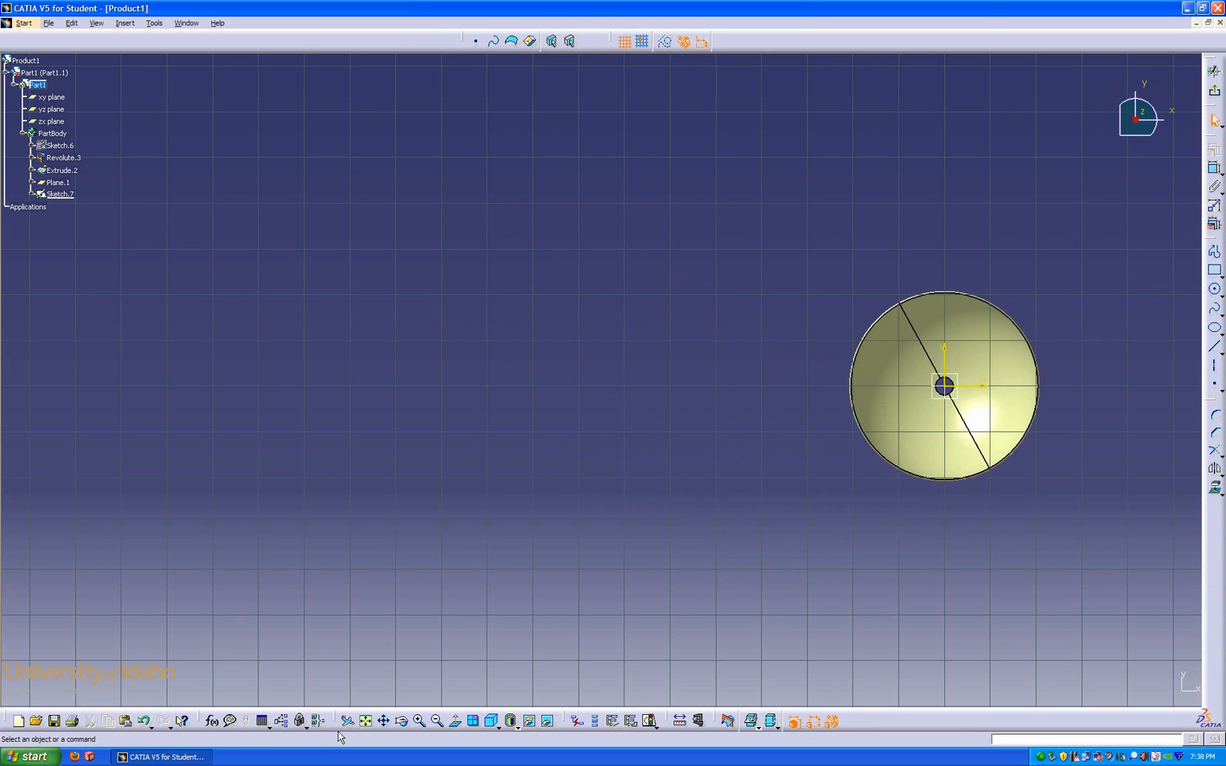
{"action": "left_click", "coordinate": [1214, 287]}
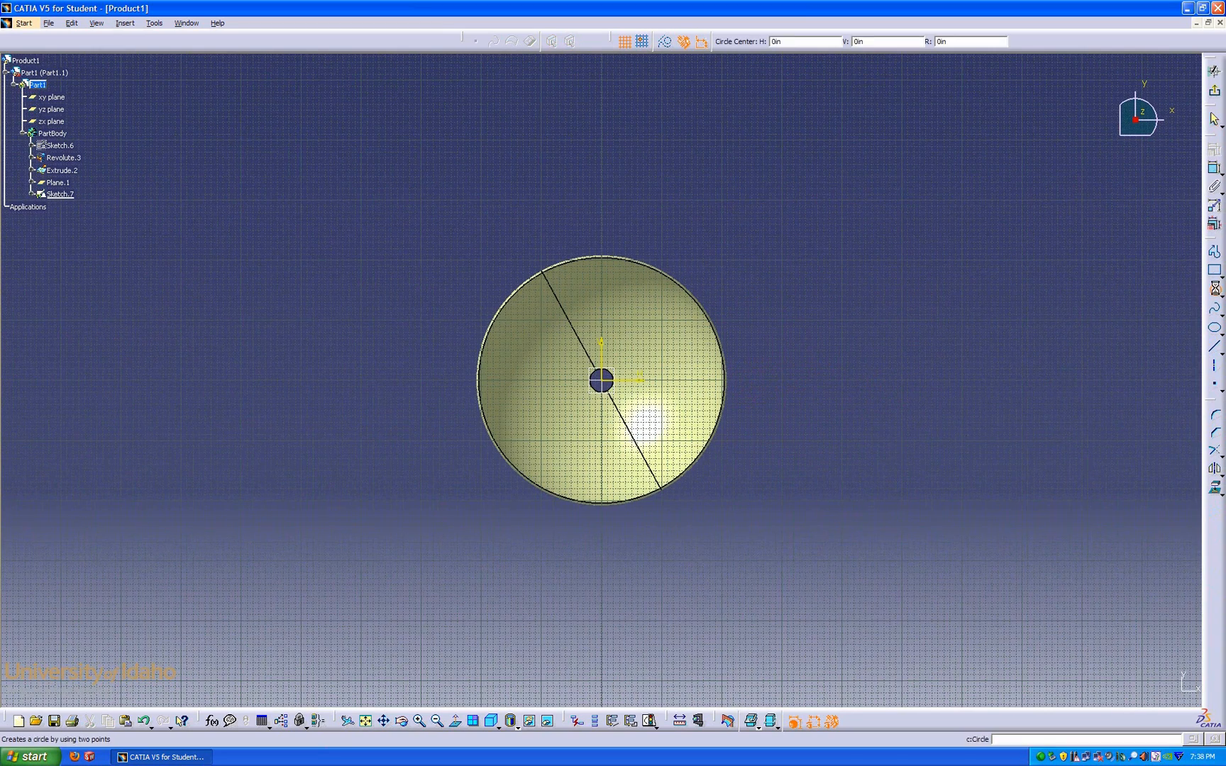
{"action": "left_click", "coordinate": [601, 380]}
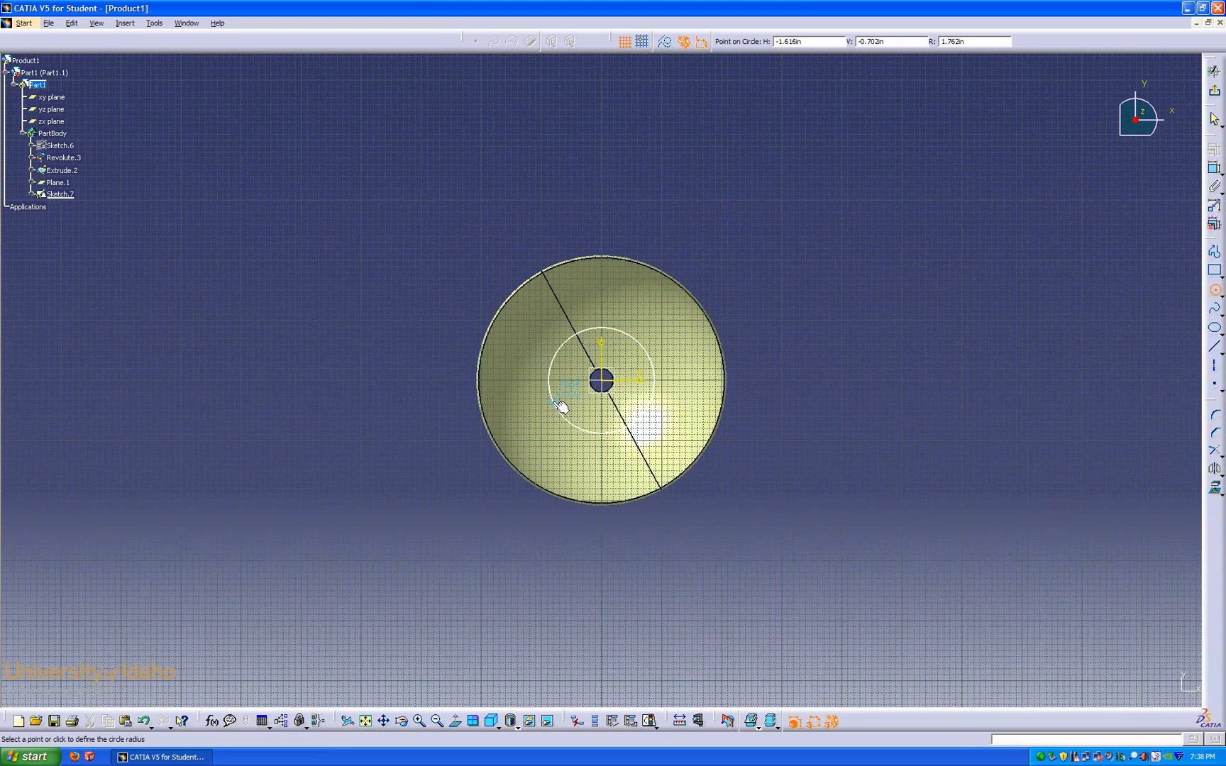
{"action": "left_click", "coordinate": [517, 429]}
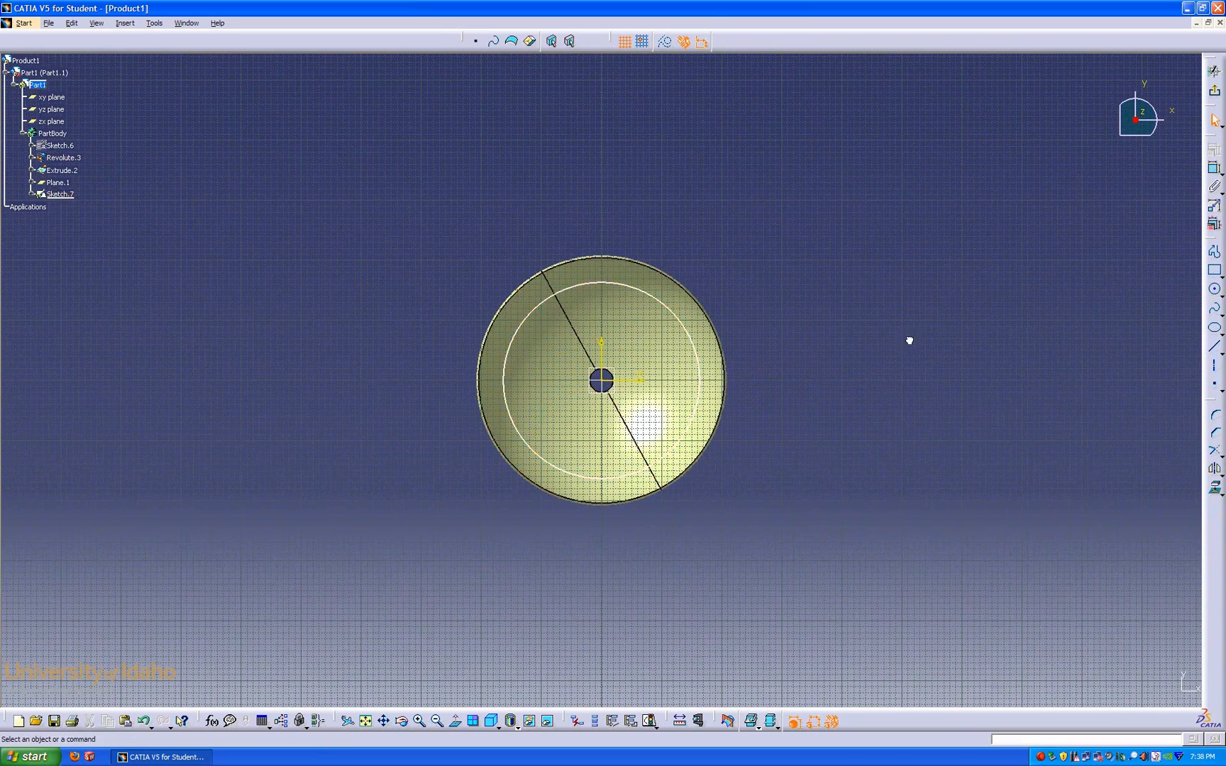
{"action": "left_click", "coordinate": [1214, 90]}
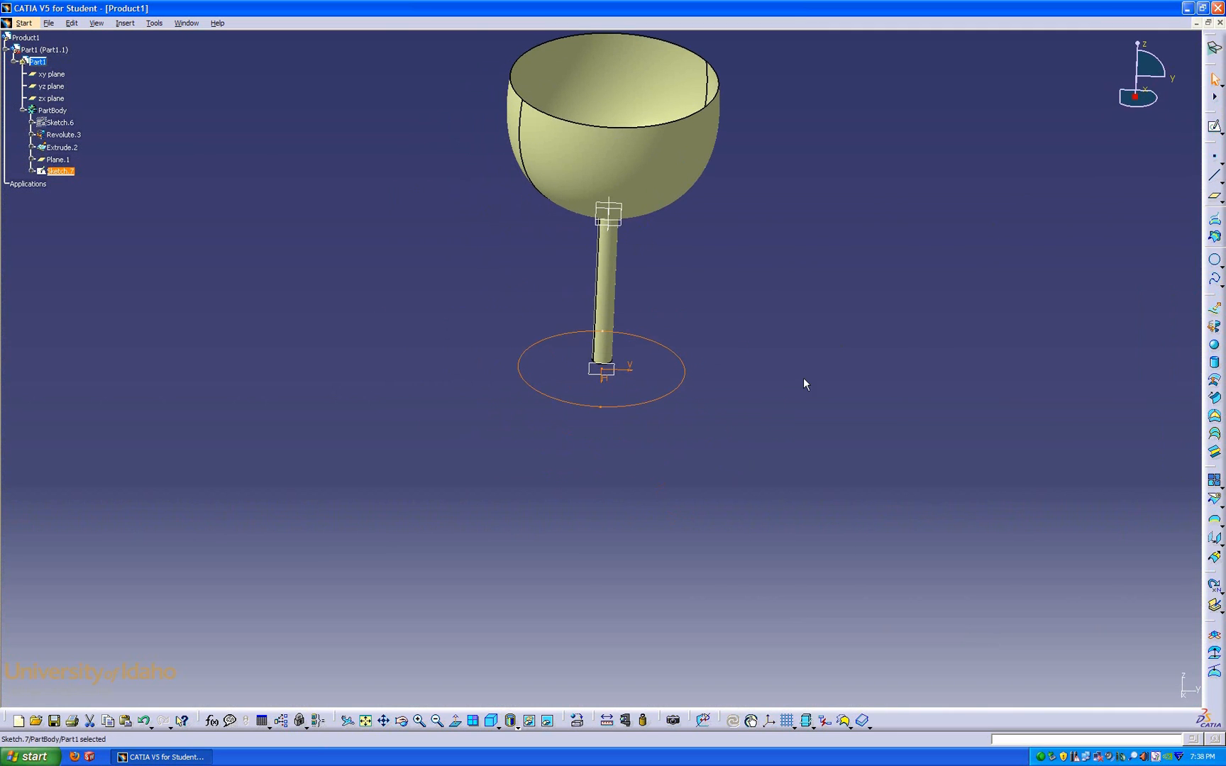
Step: Create a multi-sections surface between the base circle sketch and the stem's bottom edge
{"action": "left_click", "coordinate": [1214, 434]}
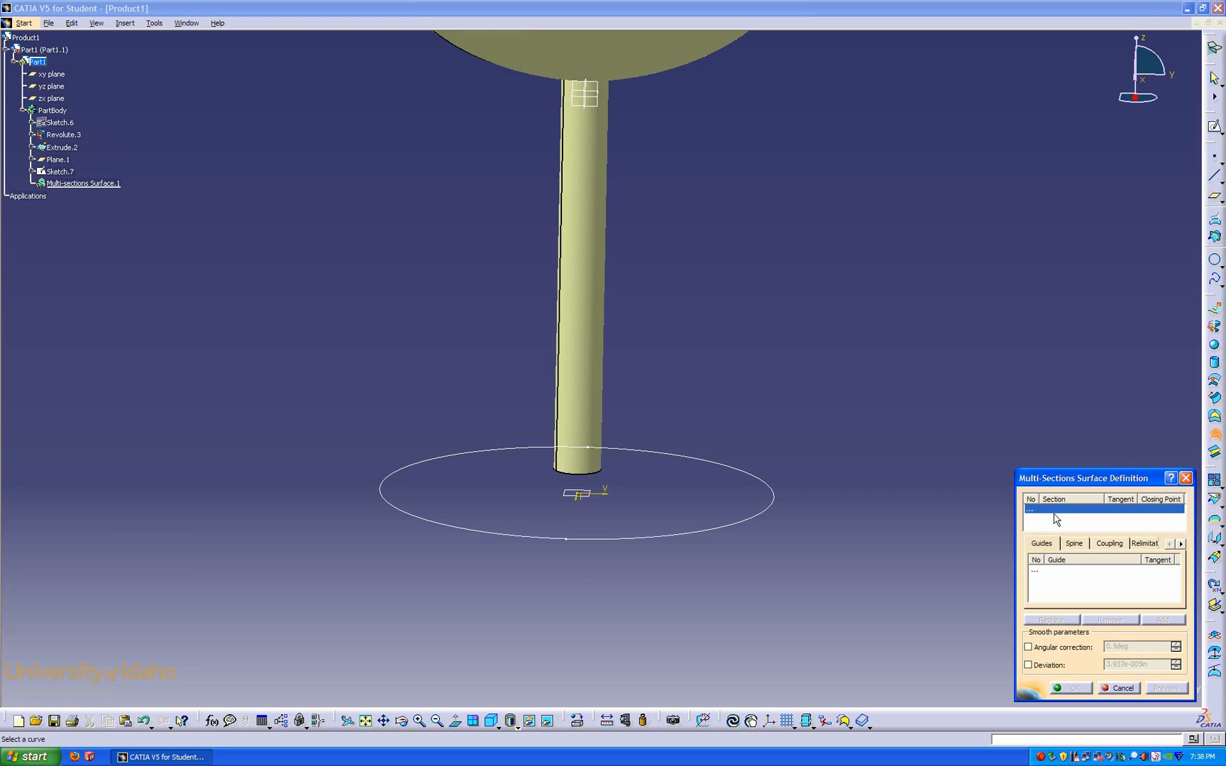
{"action": "left_click", "coordinate": [661, 541]}
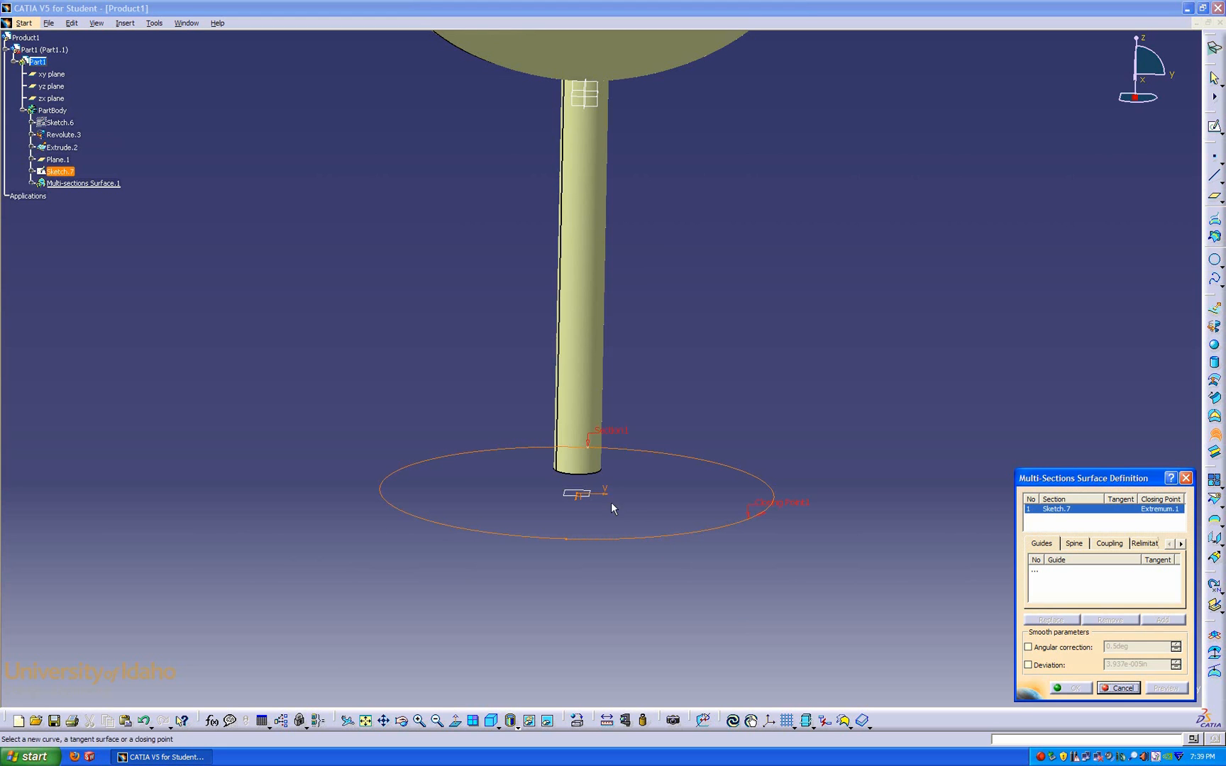
{"action": "left_click", "coordinate": [591, 474]}
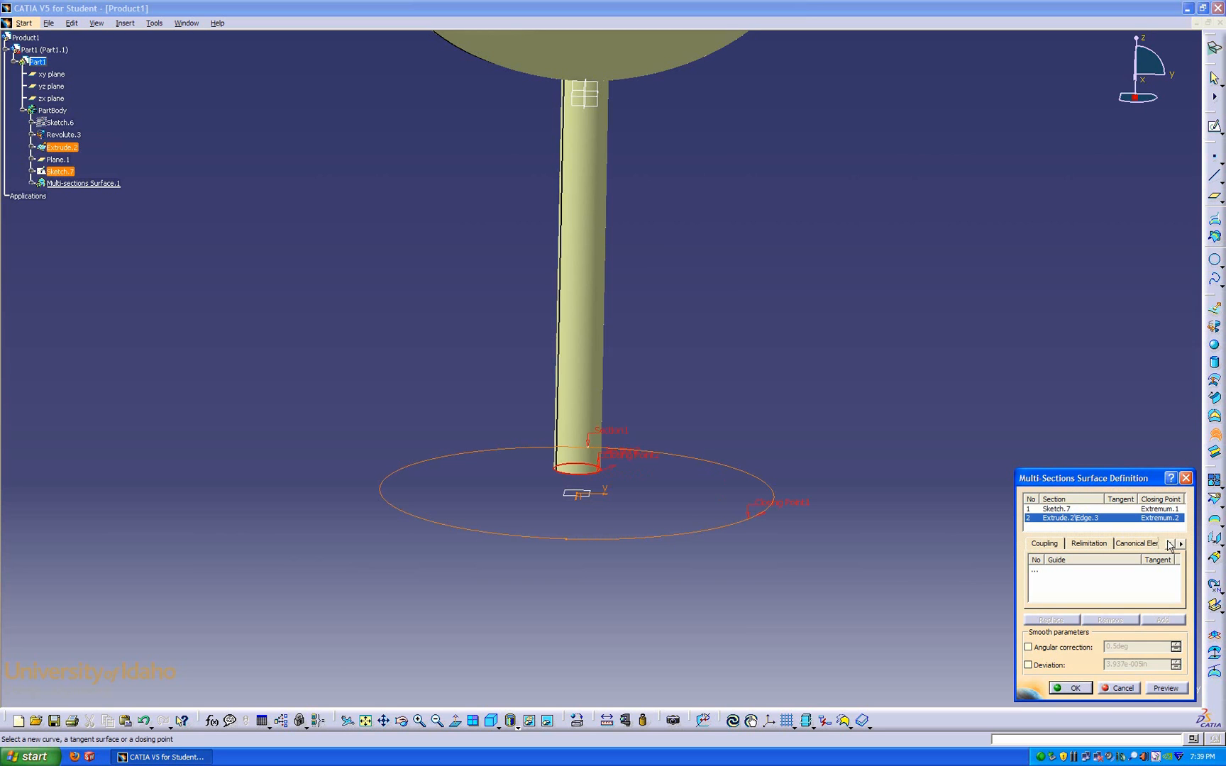
{"action": "double_click", "coordinate": [1166, 544]}
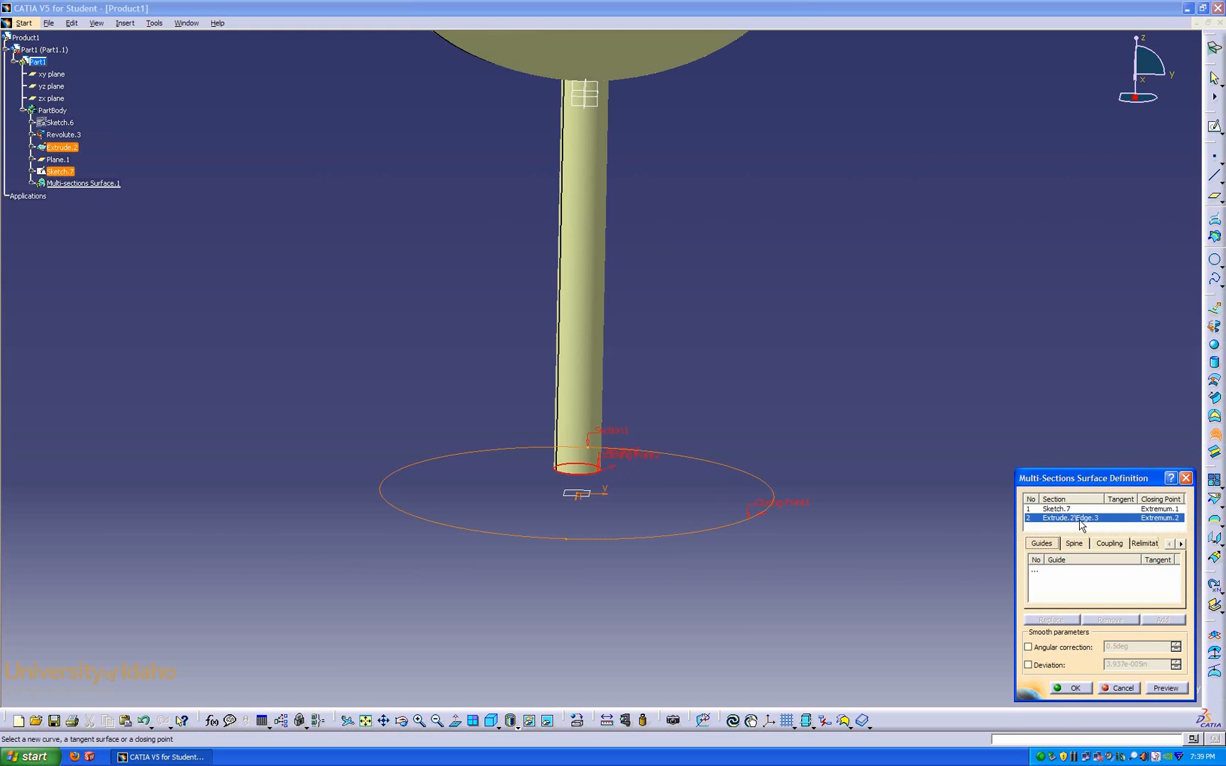
{"action": "left_click", "coordinate": [1174, 688]}
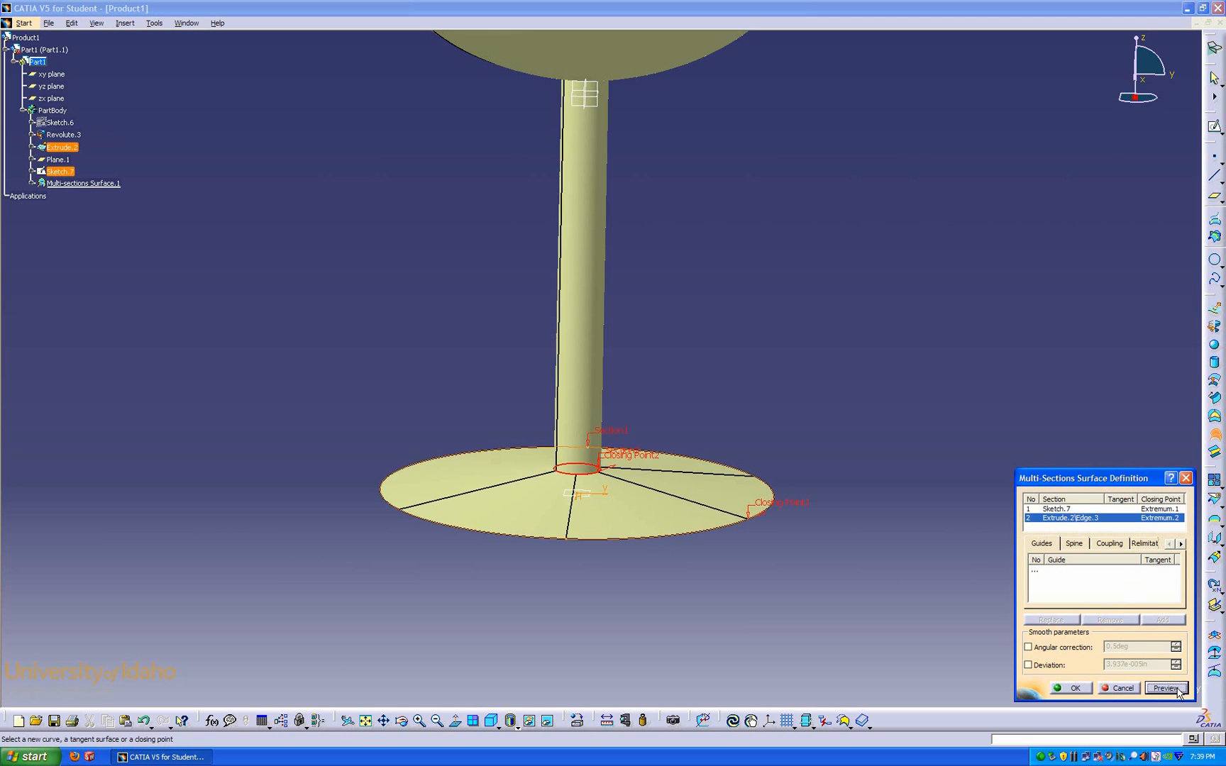
{"action": "left_click", "coordinate": [1078, 687]}
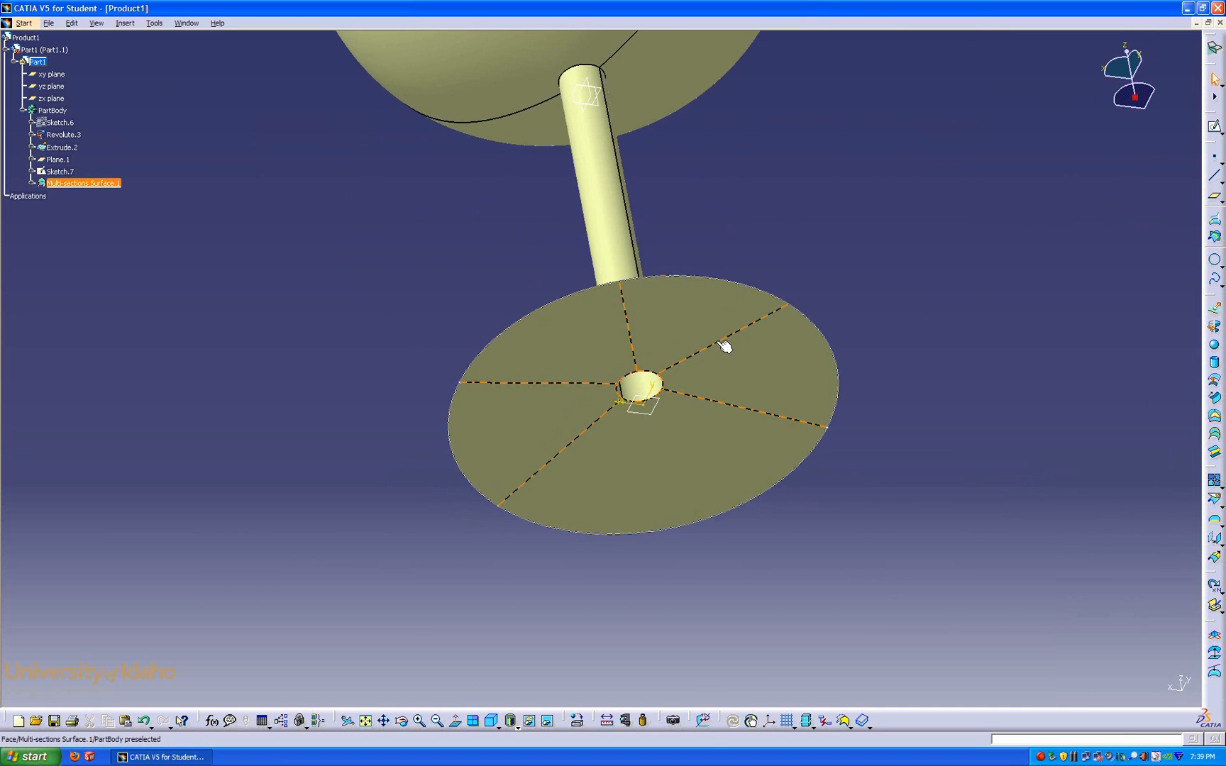
Step: Close the underside of the glass's base with a fill surface bounded by the base circle sketch, and hide that sketch
{"action": "middle_click_drag", "start_coordinate": [739, 347], "coordinate": [895, 457]}
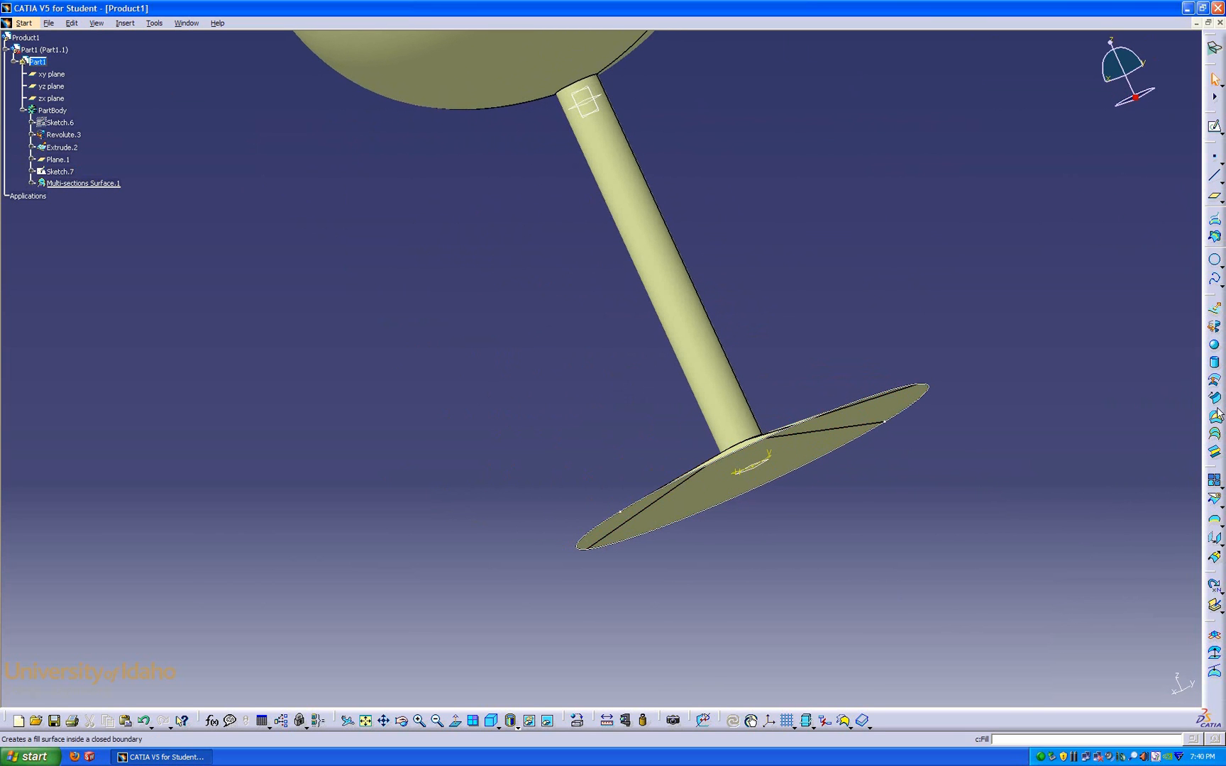
{"action": "left_click", "coordinate": [1214, 435]}
{"action": "middle_click_drag", "start_coordinate": [869, 417], "coordinate": [884, 379]}
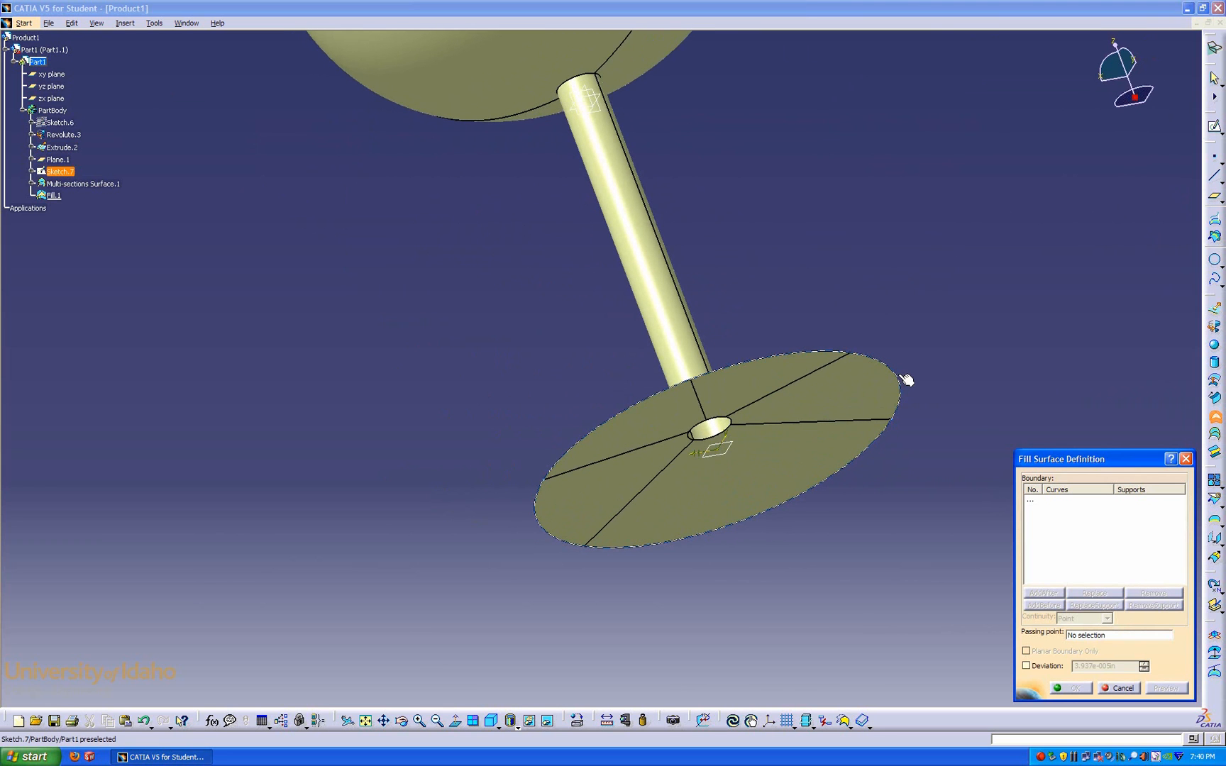
{"action": "left_click", "coordinate": [906, 379]}
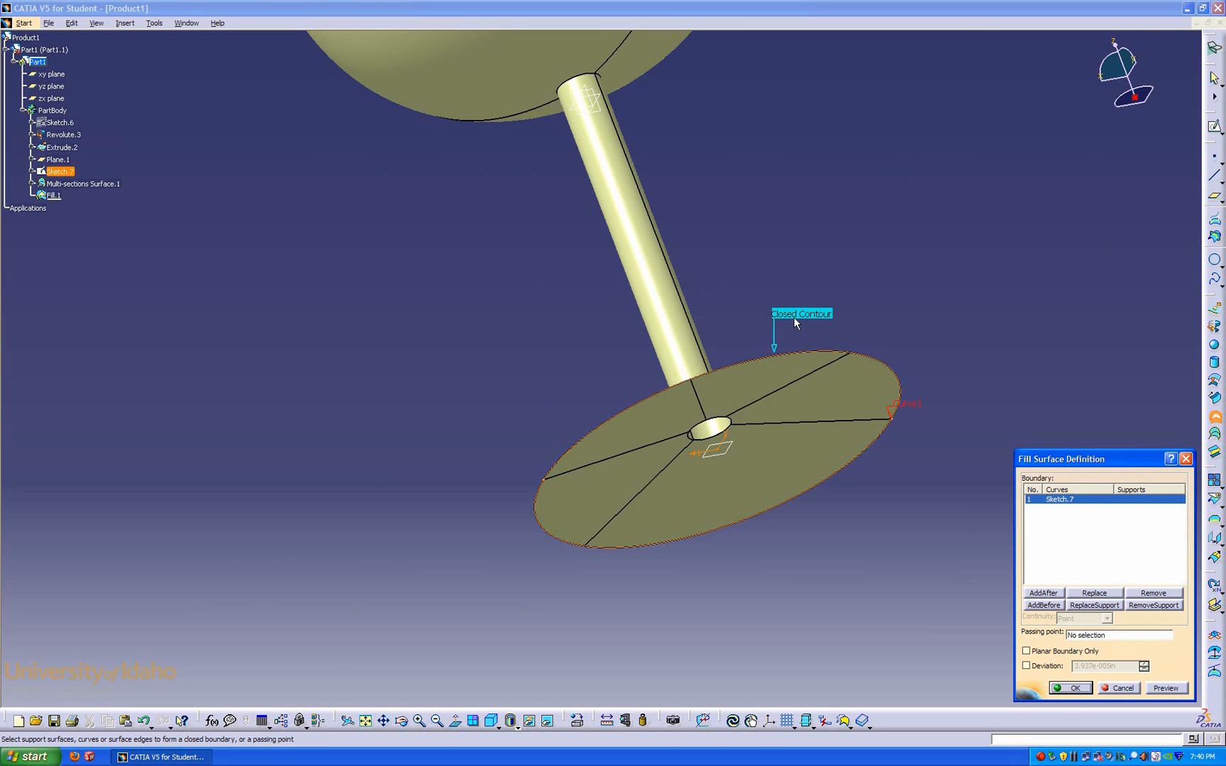
{"action": "middle_click_drag", "start_coordinate": [794, 318], "coordinate": [885, 352]}
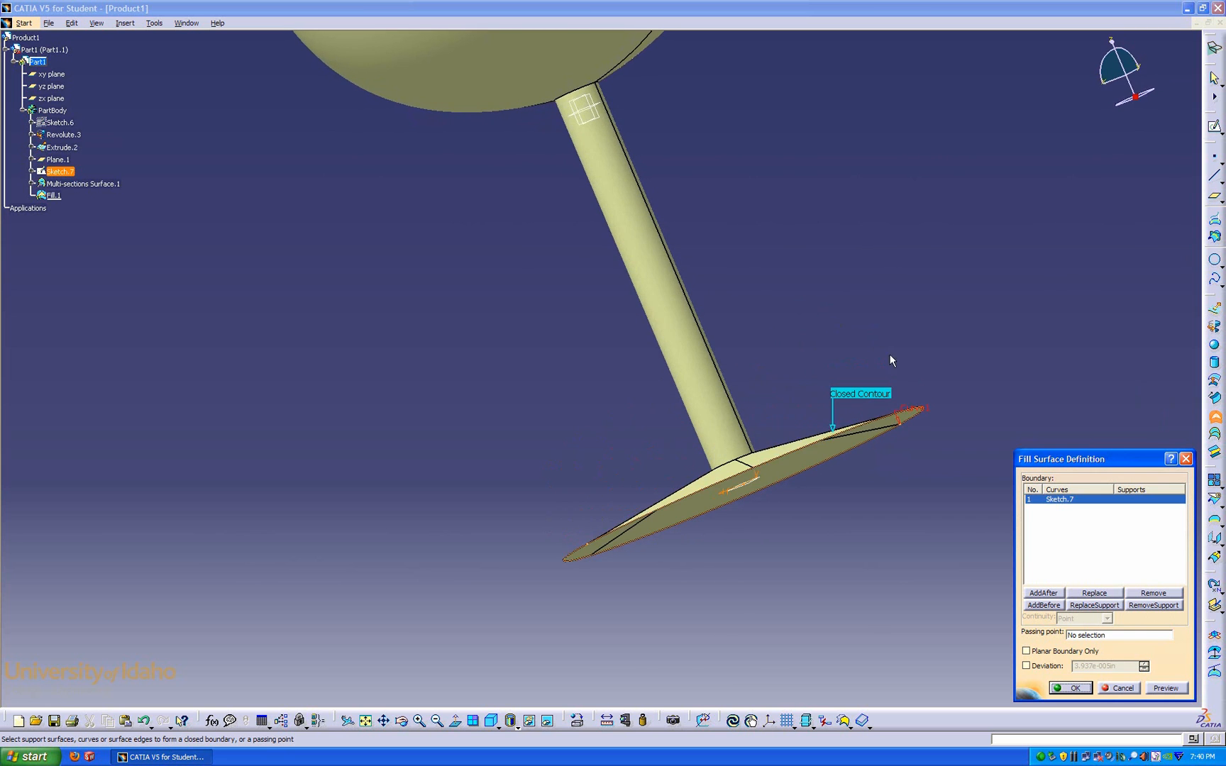
{"action": "left_click", "coordinate": [1178, 687]}
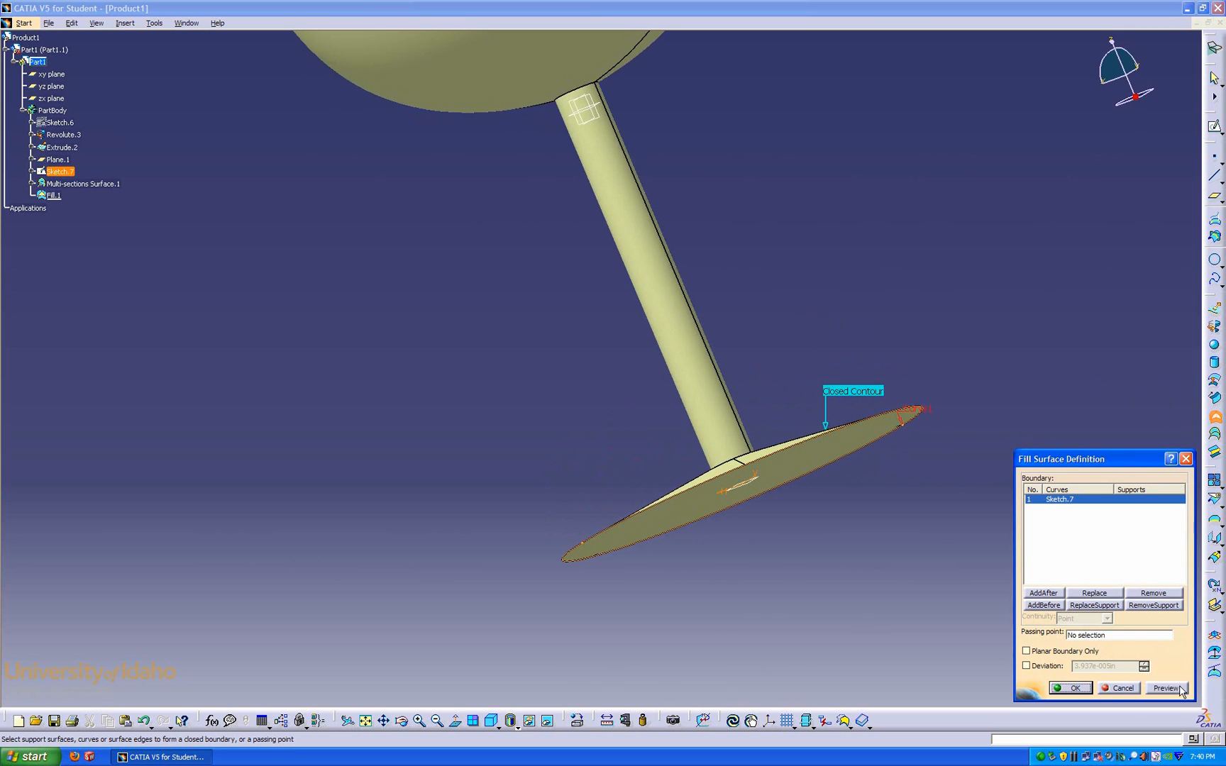
{"action": "left_click", "coordinate": [1074, 688]}
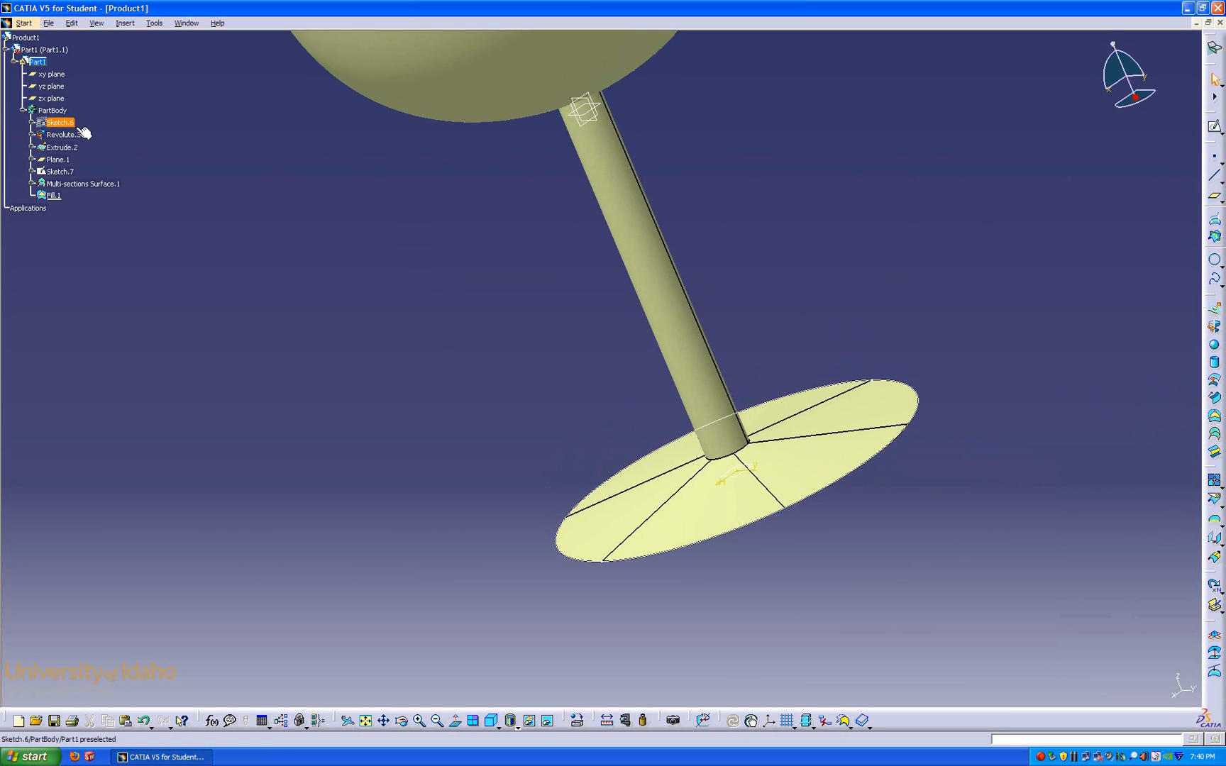
{"action": "right_click", "coordinate": [61, 173]}
{"action": "left_click", "coordinate": [98, 213]}
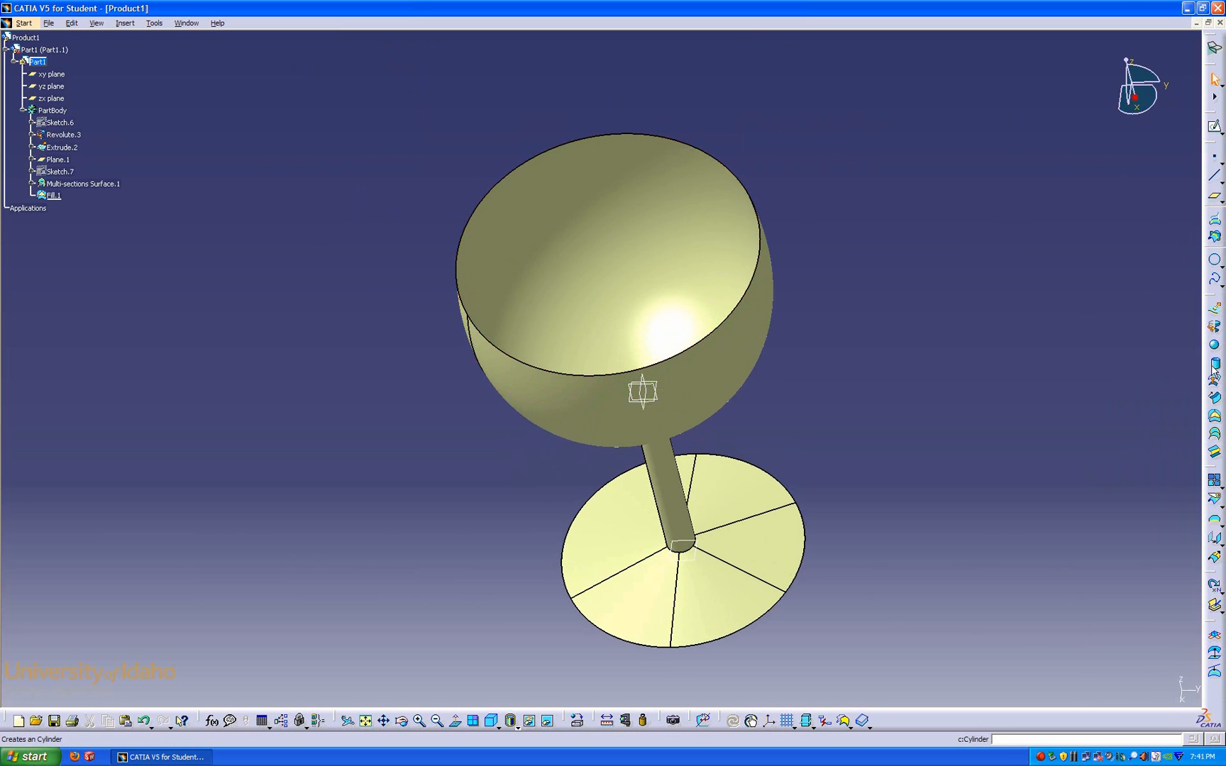
Step: Offset the revolved bowl surface inward by 0.236 in to form the inner wall
{"action": "left_click", "coordinate": [1214, 384]}
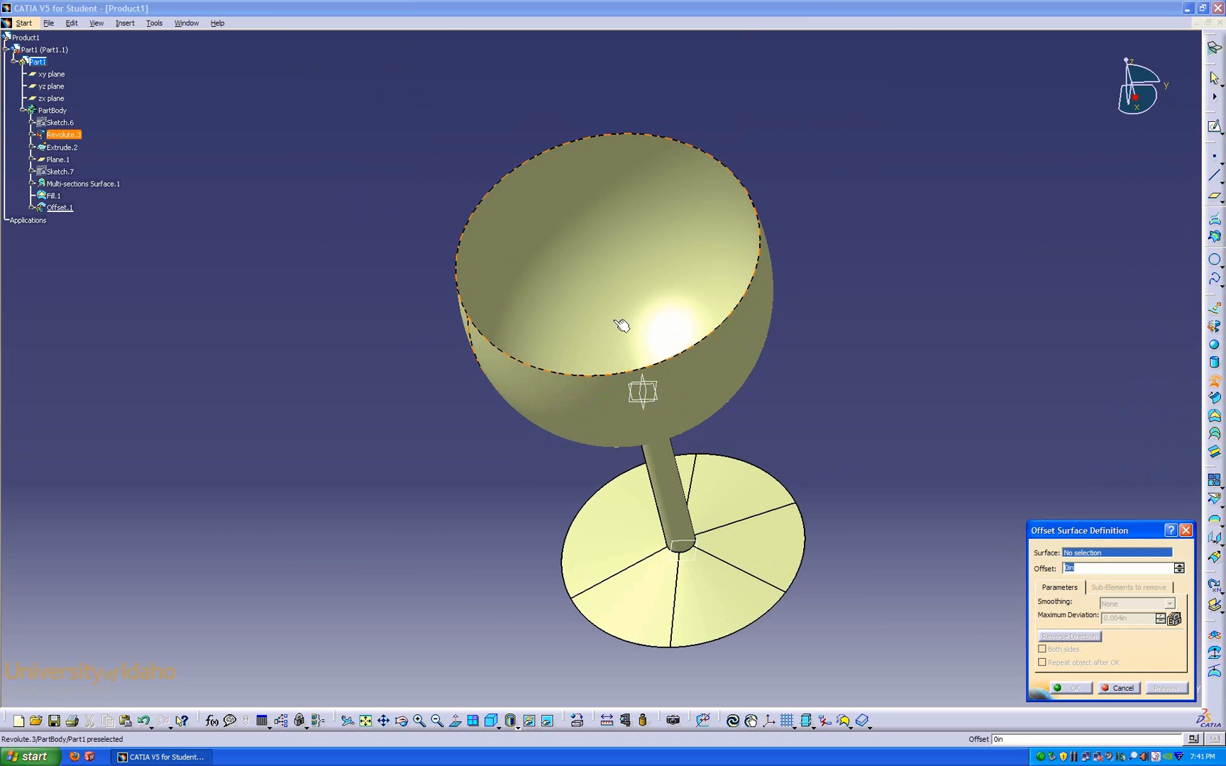
{"action": "left_click", "coordinate": [550, 263]}
{"action": "middle_click_drag", "start_coordinate": [545, 259], "coordinate": [735, 485]}
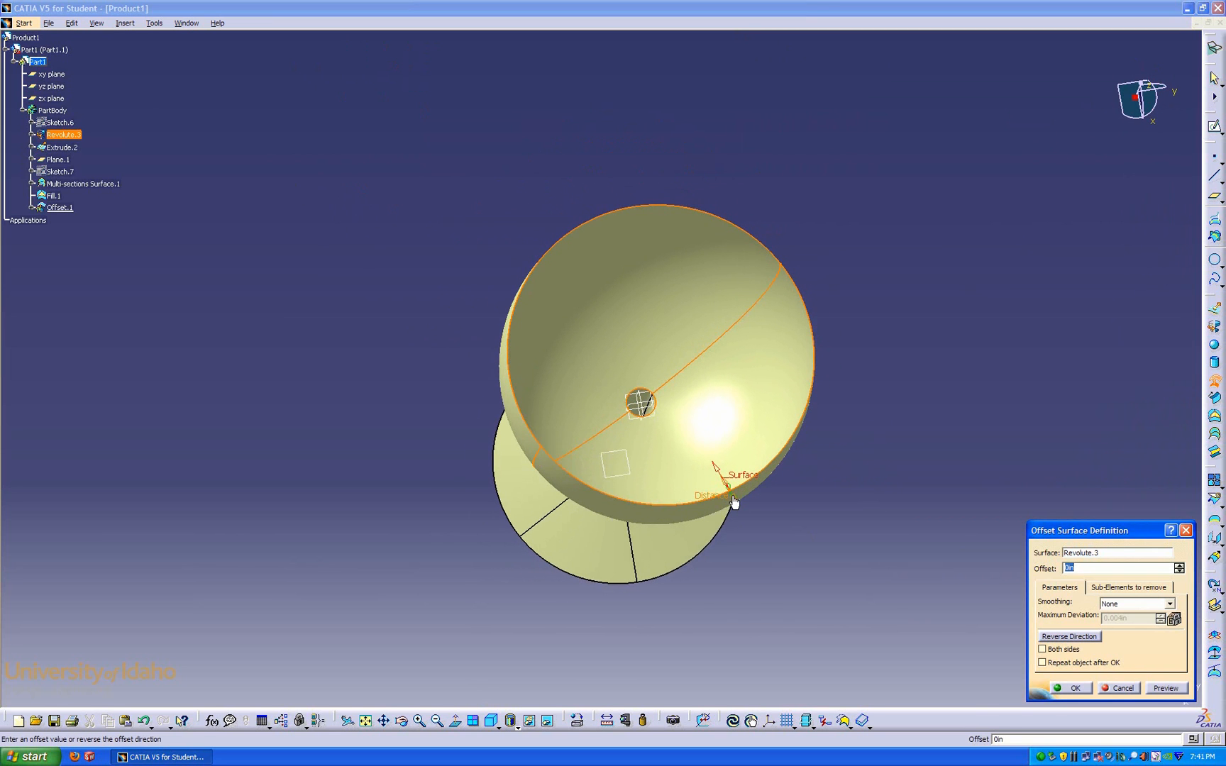
{"action": "left_click_drag", "start_coordinate": [734, 502], "coordinate": [724, 489]}
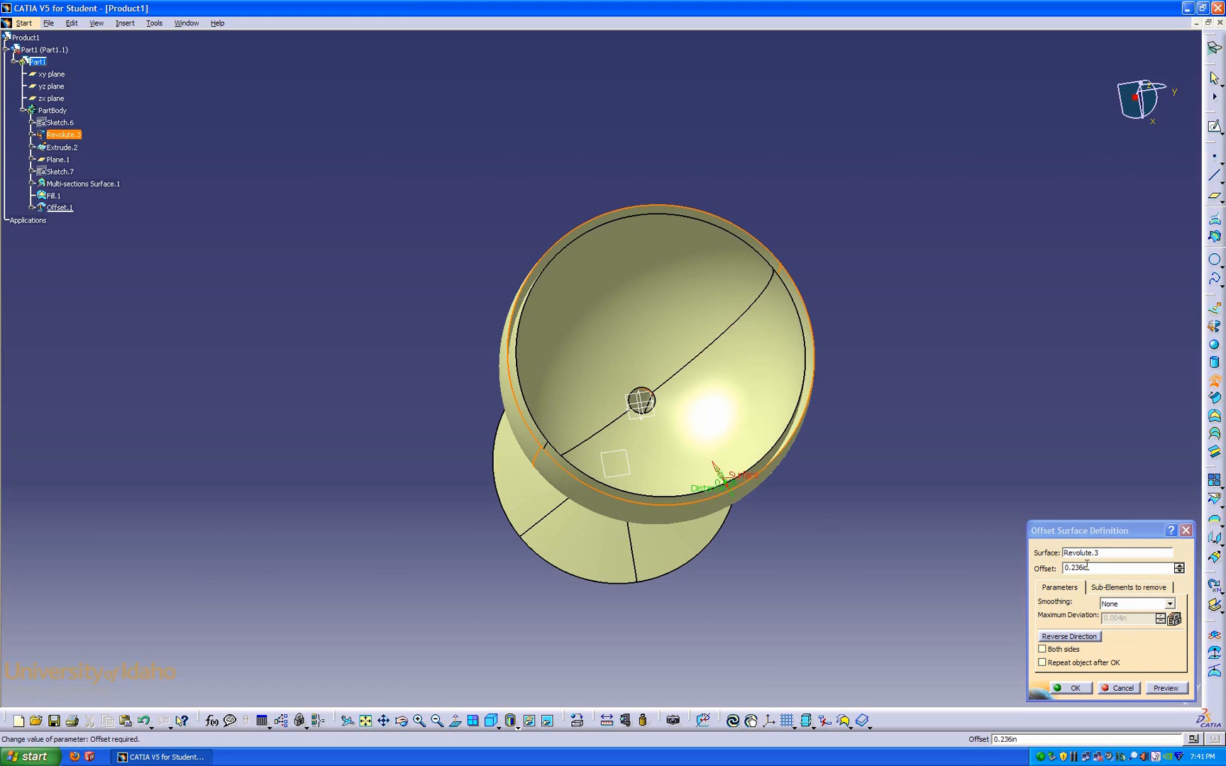
{"action": "left_click", "coordinate": [1072, 688]}
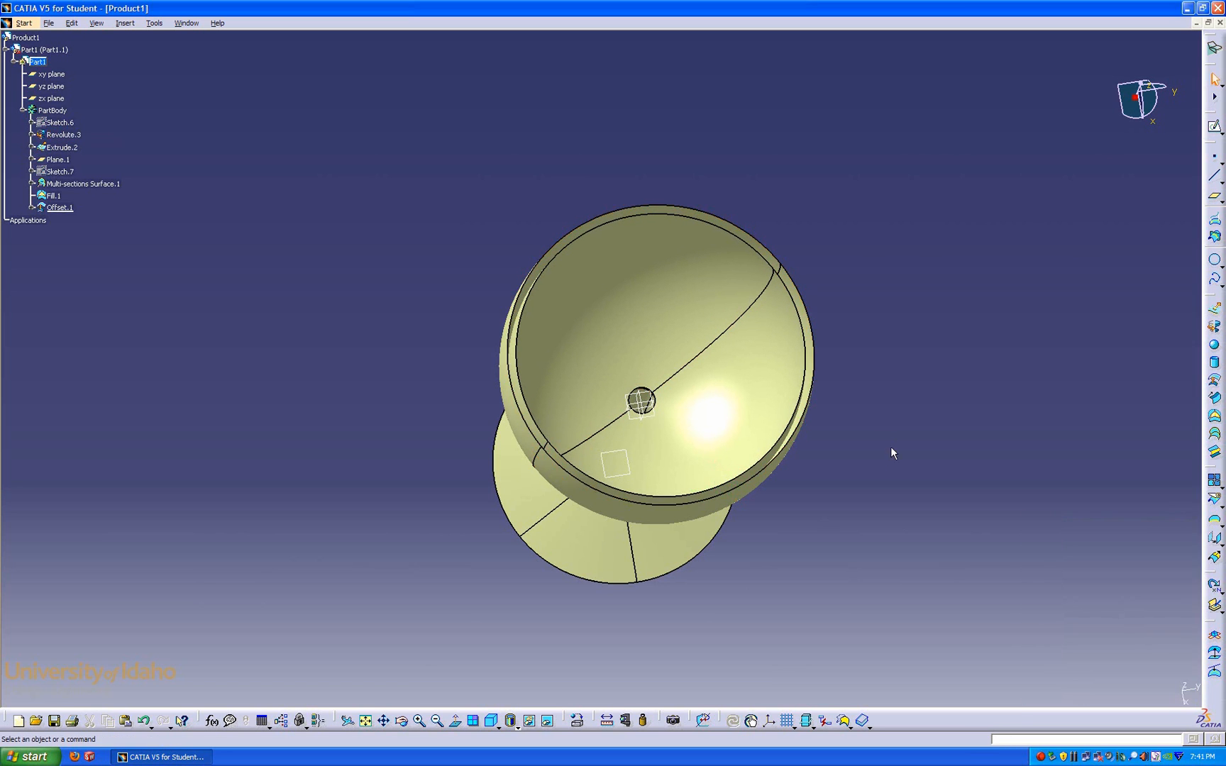
Step: Start a blend between the inner and outer rim edges, with the offset surface and the revolved bowl as their supports
{"action": "middle_click_drag", "start_coordinate": [851, 392], "coordinate": [877, 296]}
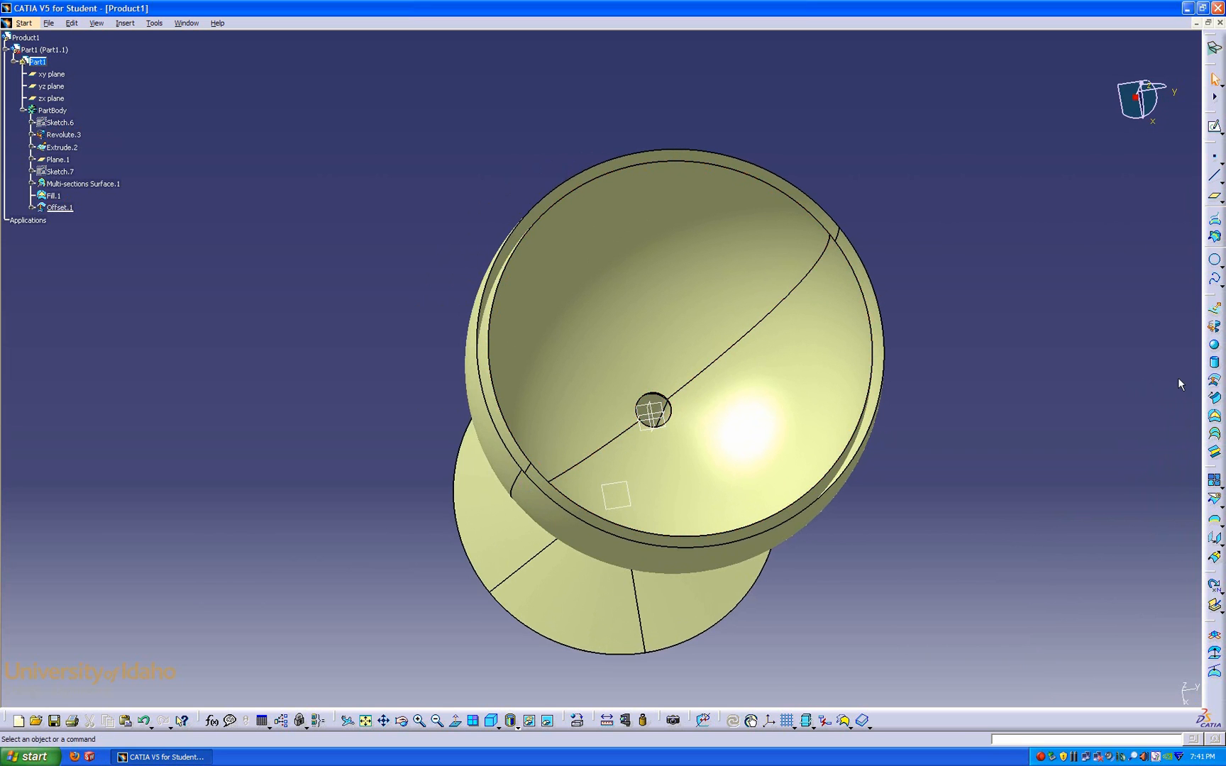
{"action": "left_click", "coordinate": [1214, 453]}
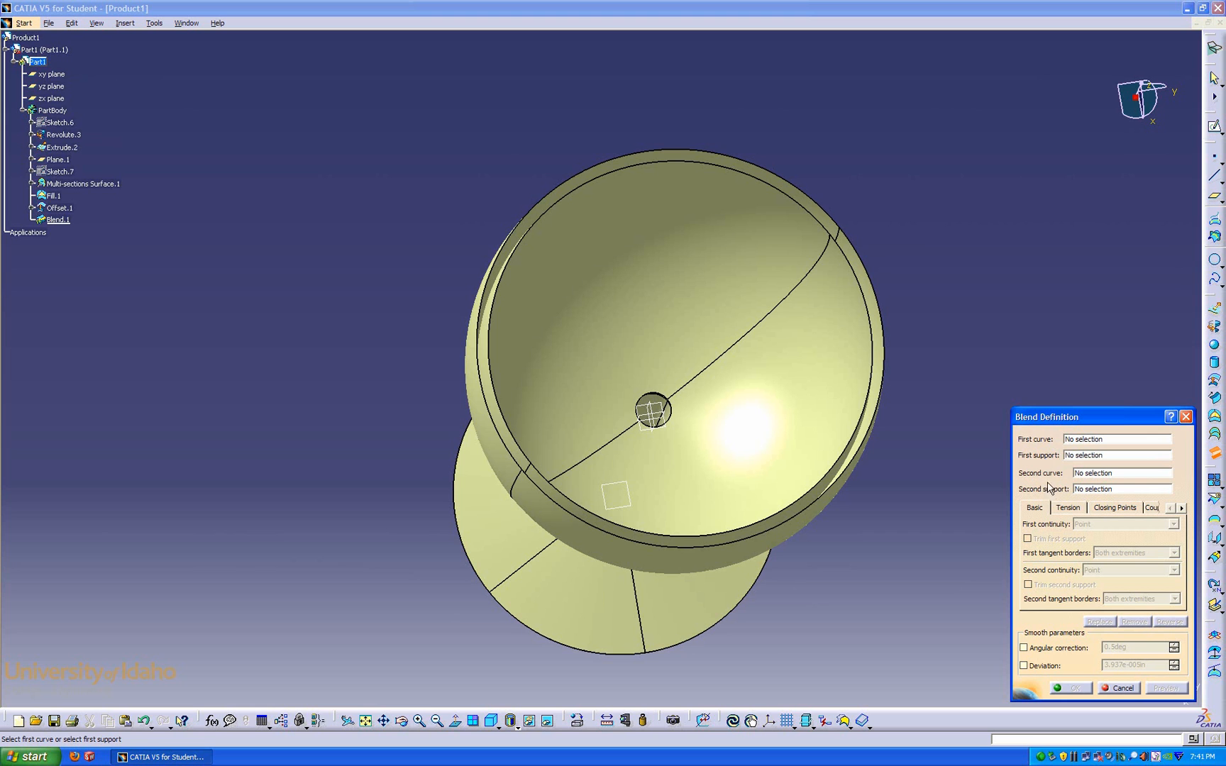
{"action": "left_click", "coordinate": [877, 357]}
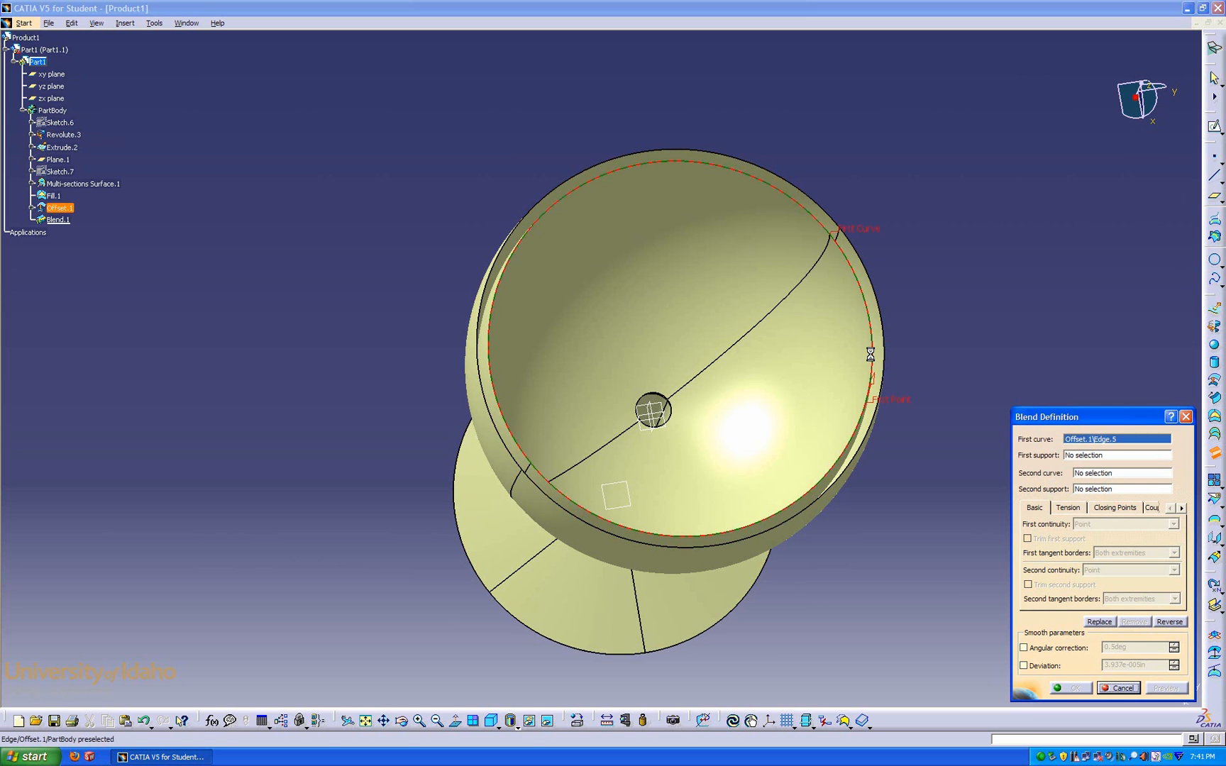
{"action": "left_click", "coordinate": [835, 360]}
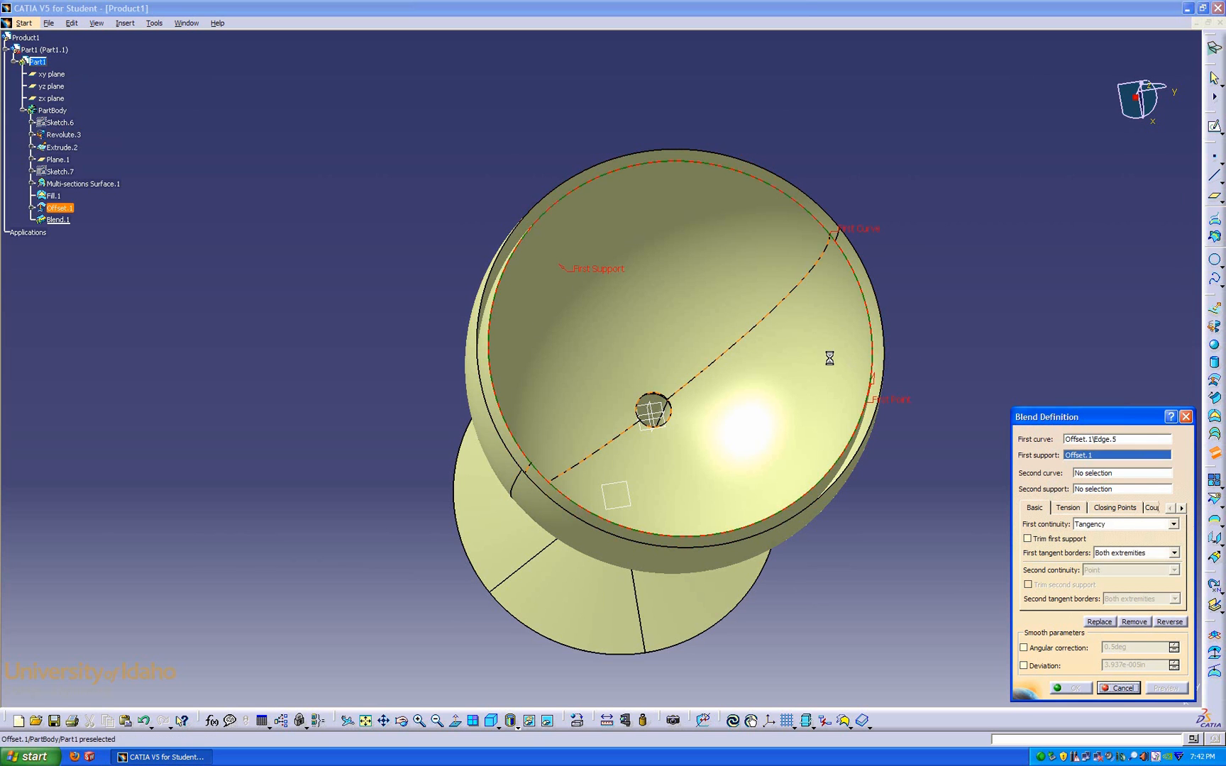
{"action": "left_click", "coordinate": [891, 368]}
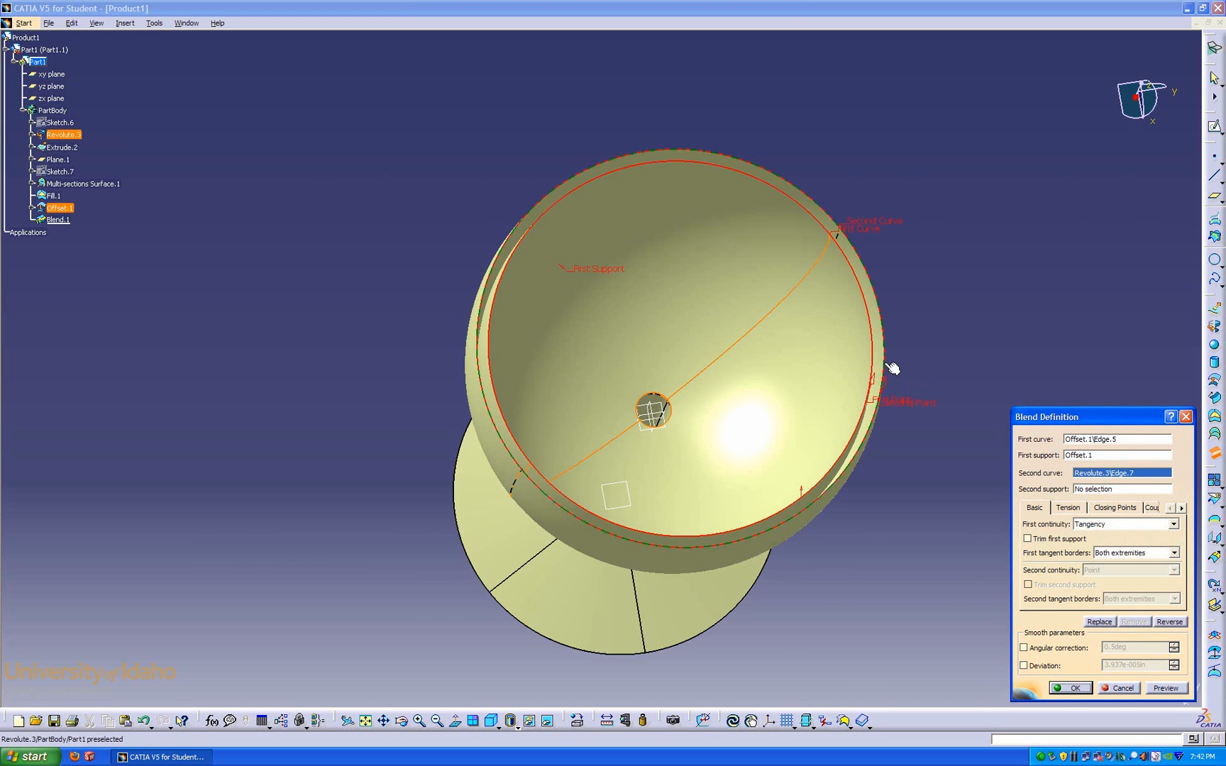
{"action": "middle_click_drag", "start_coordinate": [887, 369], "coordinate": [801, 396]}
{"action": "left_click", "coordinate": [676, 369]}
{"action": "middle_click_drag", "start_coordinate": [674, 367], "coordinate": [795, 395]}
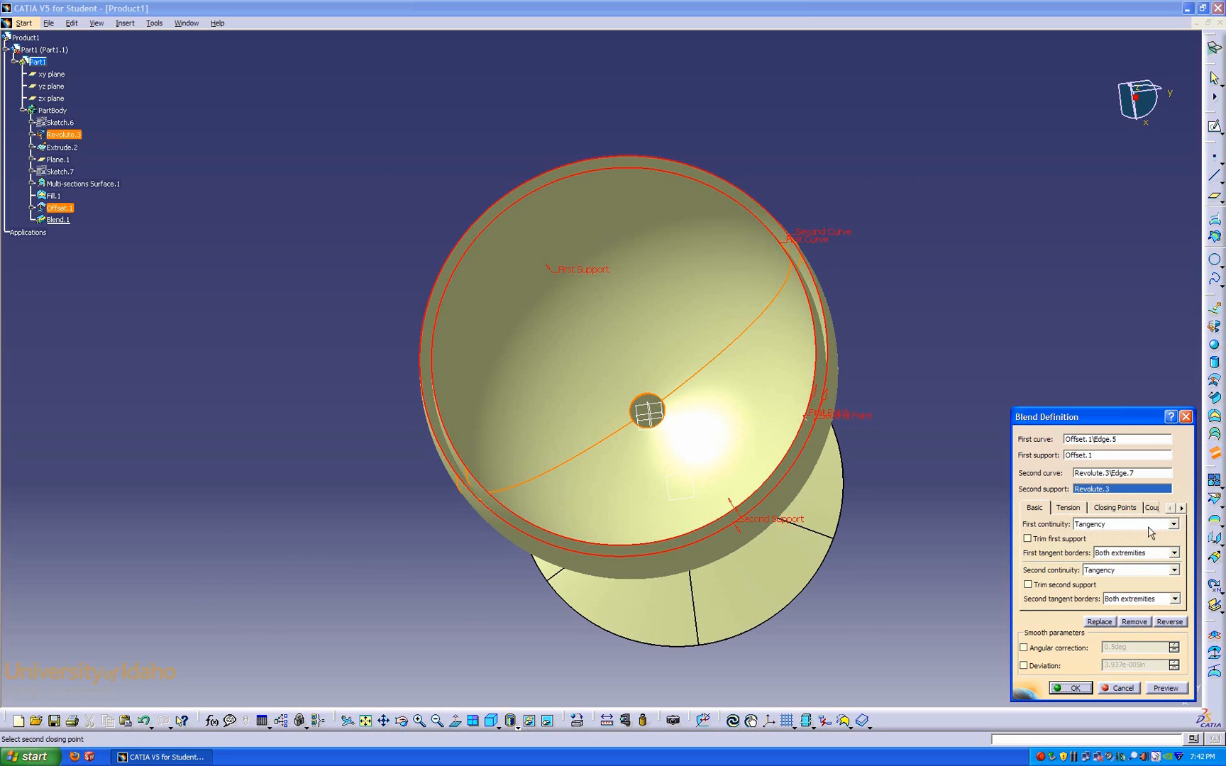
Step: Try the rim blend with both continuities set to Point and preview it
{"action": "left_click", "coordinate": [1173, 524]}
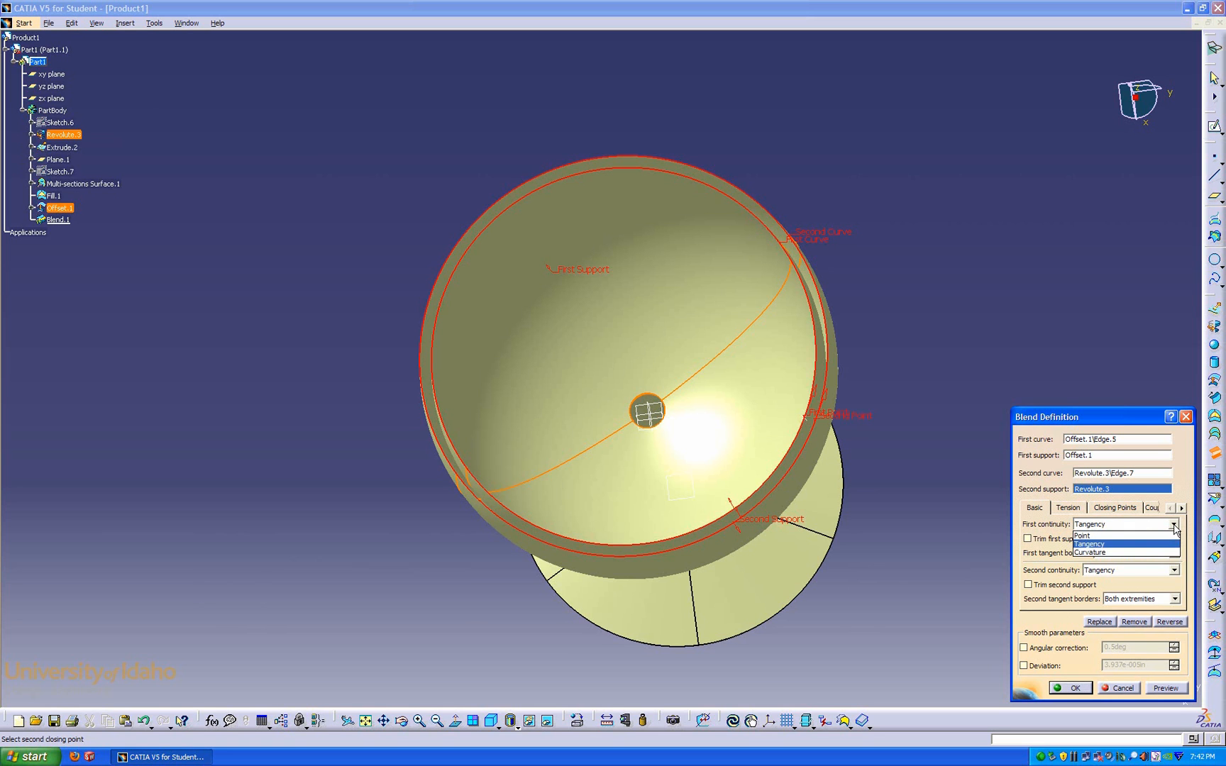
{"action": "left_click", "coordinate": [1158, 536]}
{"action": "left_click", "coordinate": [1174, 569]}
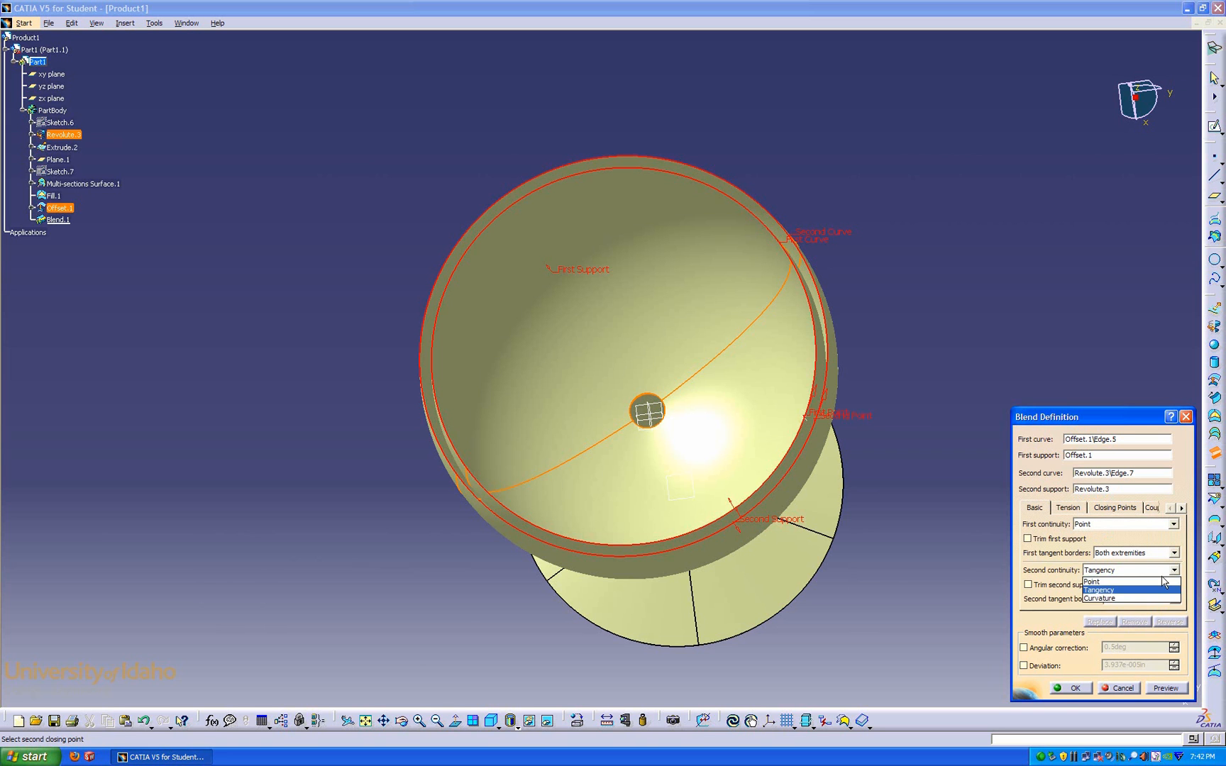
{"action": "left_click", "coordinate": [1161, 582]}
{"action": "left_click", "coordinate": [1165, 689]}
{"action": "middle_click_drag", "start_coordinate": [935, 525], "coordinate": [872, 472]}
Step: Create the rim blend with Tangency continuity on both curves, and show the whole glass in the standard isometric view
{"action": "left_click", "coordinate": [1174, 525]}
{"action": "left_click", "coordinate": [1169, 556]}
{"action": "left_click", "coordinate": [1173, 570]}
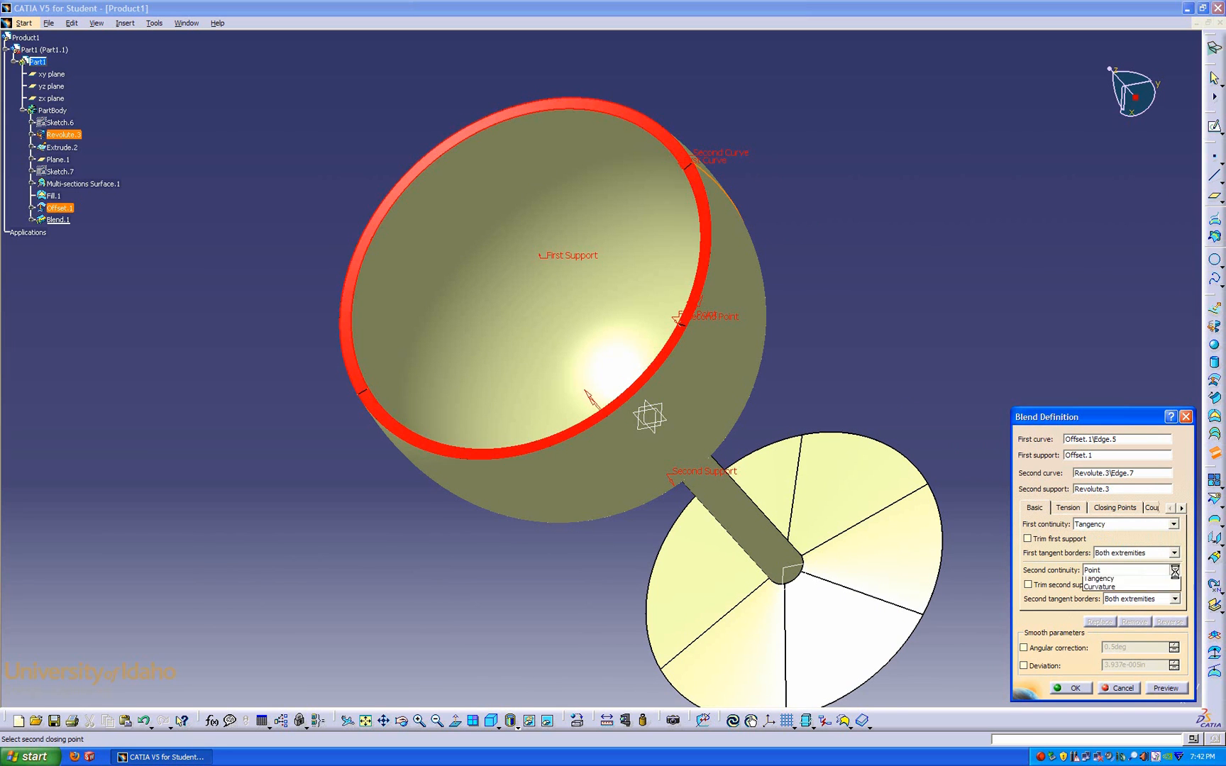
{"action": "left_click", "coordinate": [1150, 596]}
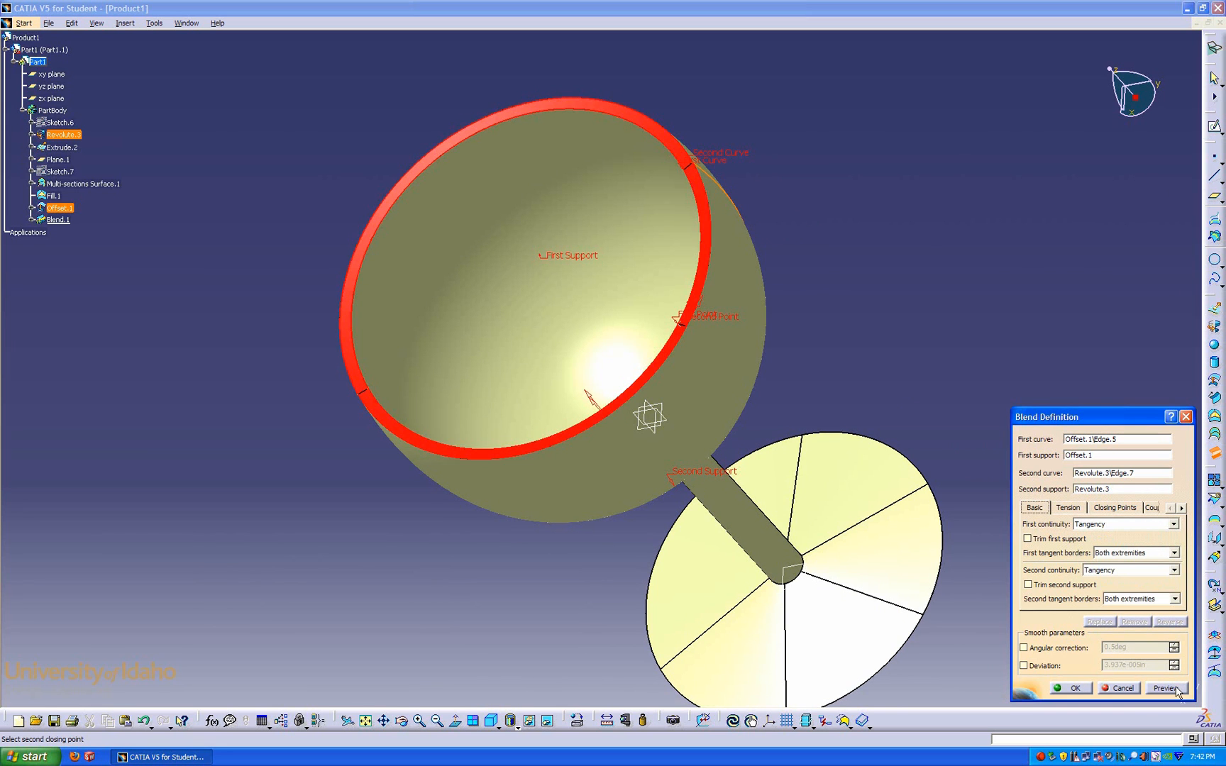
{"action": "left_click", "coordinate": [1166, 688]}
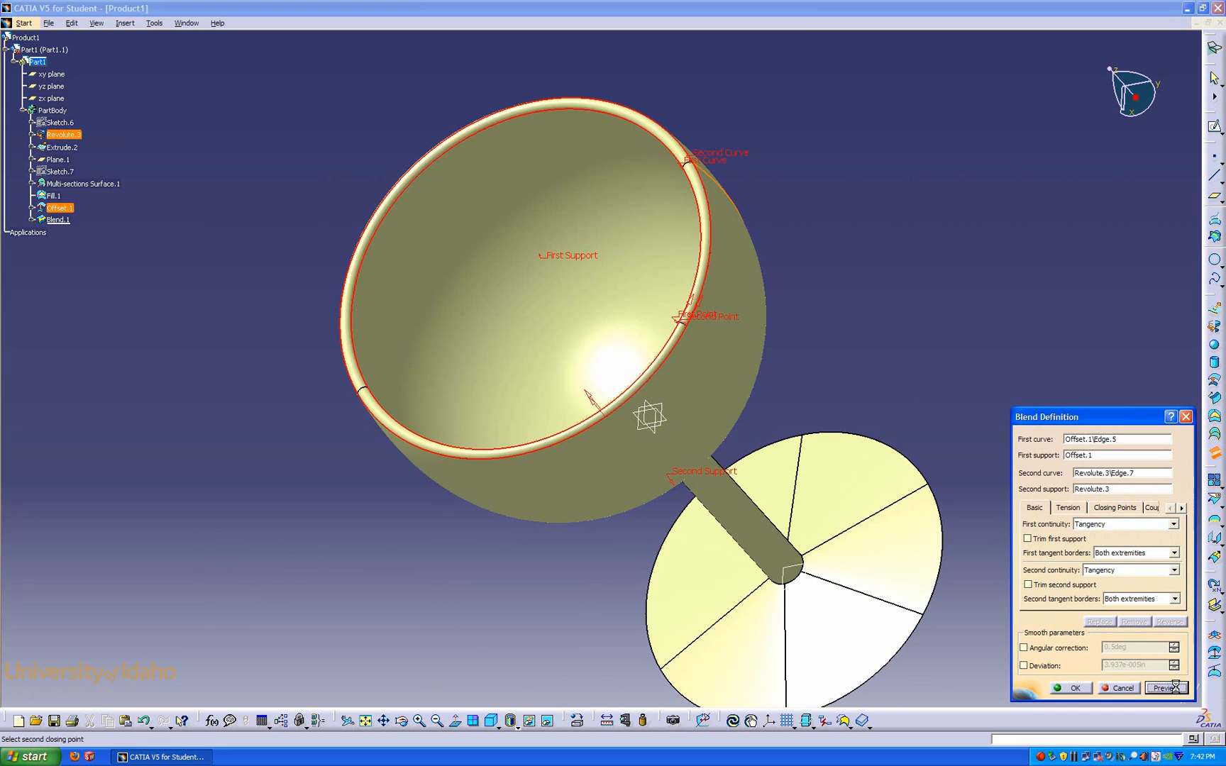
{"action": "left_click", "coordinate": [1070, 688]}
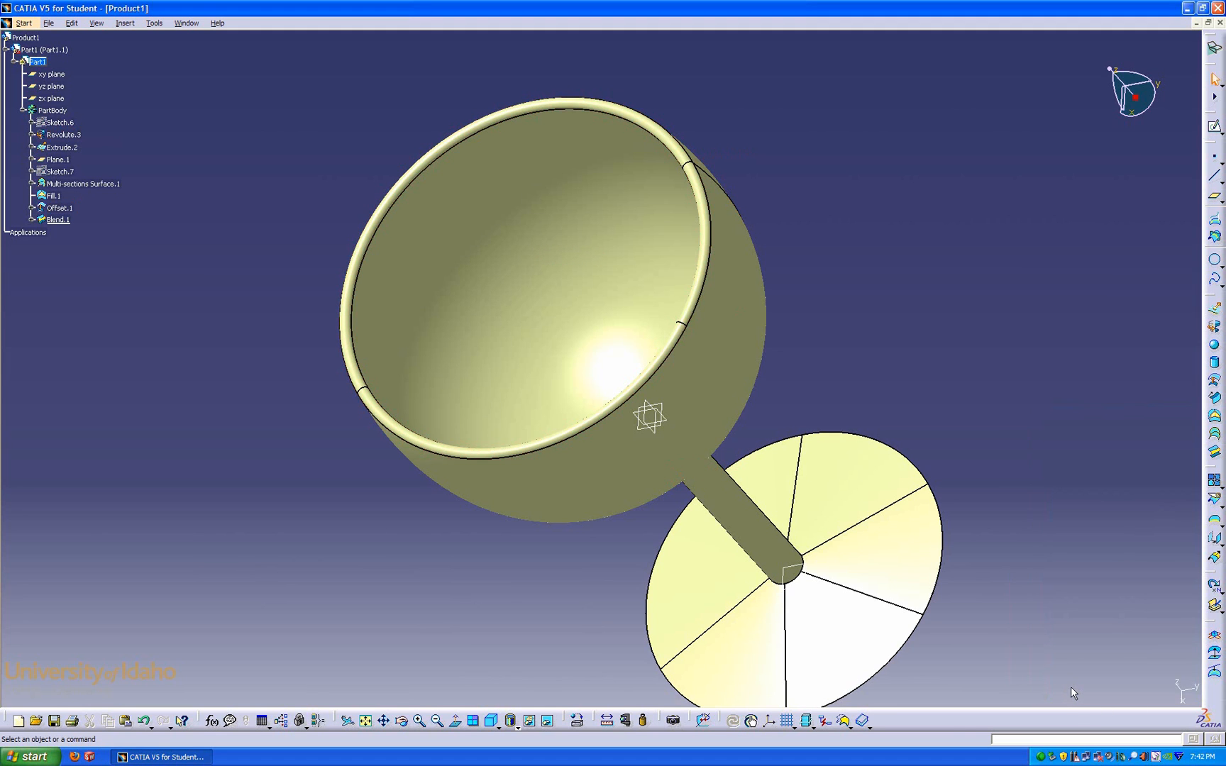
{"action": "left_click", "coordinate": [365, 723]}
{"action": "left_click", "coordinate": [492, 723]}
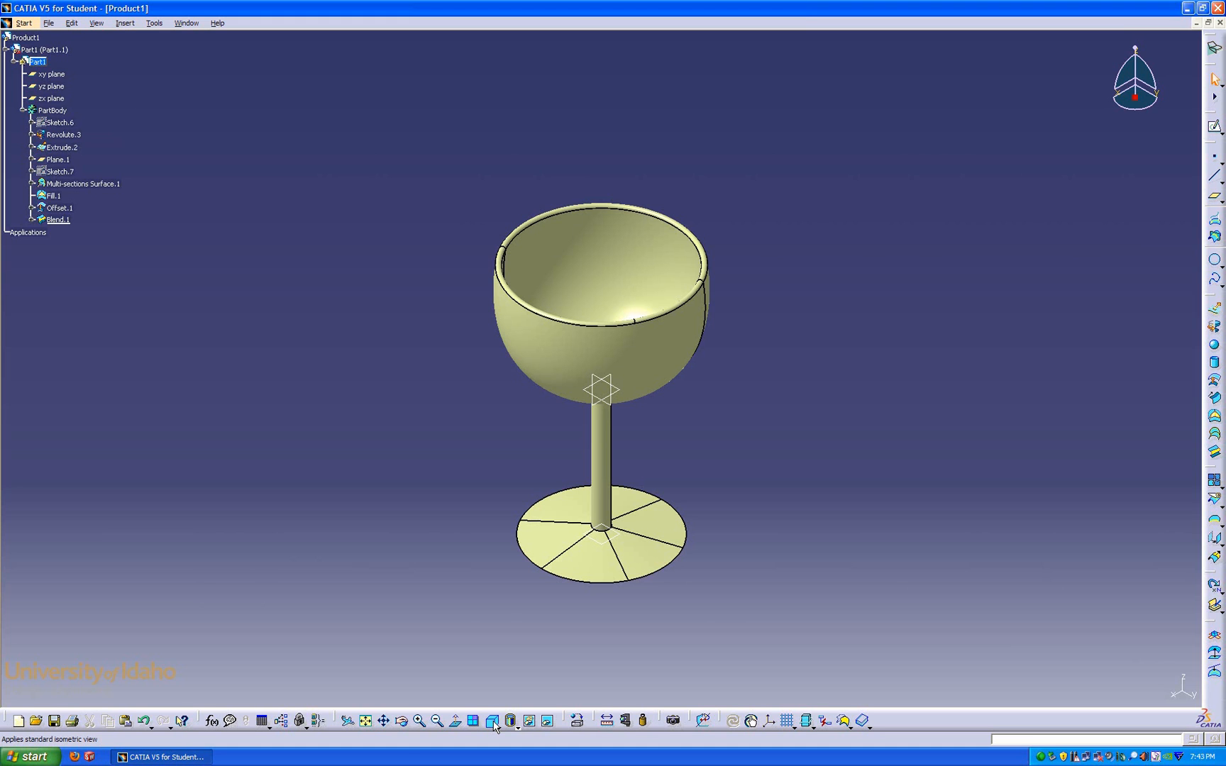
Step: Switch to Windows Explorer and open the folder T:\Catia Course\7. Fall 2009\Final Project\Wireframe
{"action": "left_click", "coordinate": [32, 756]}
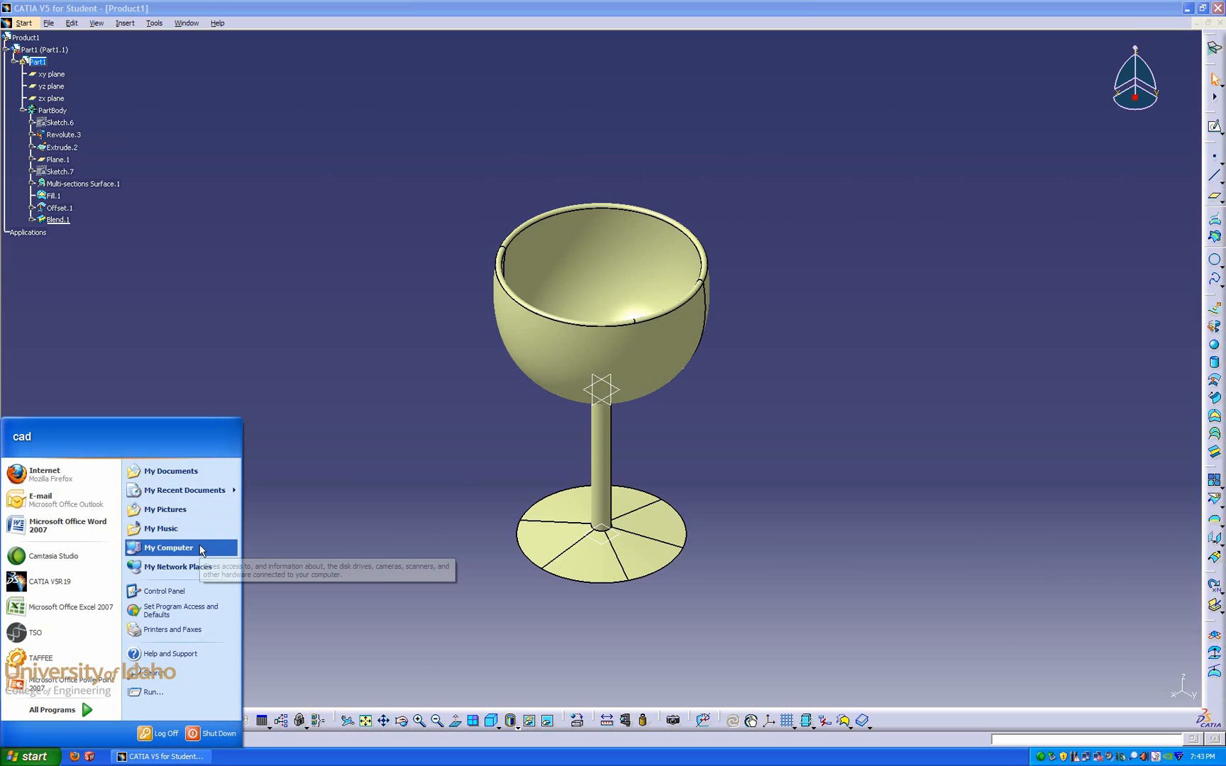
{"action": "left_click", "coordinate": [168, 547]}
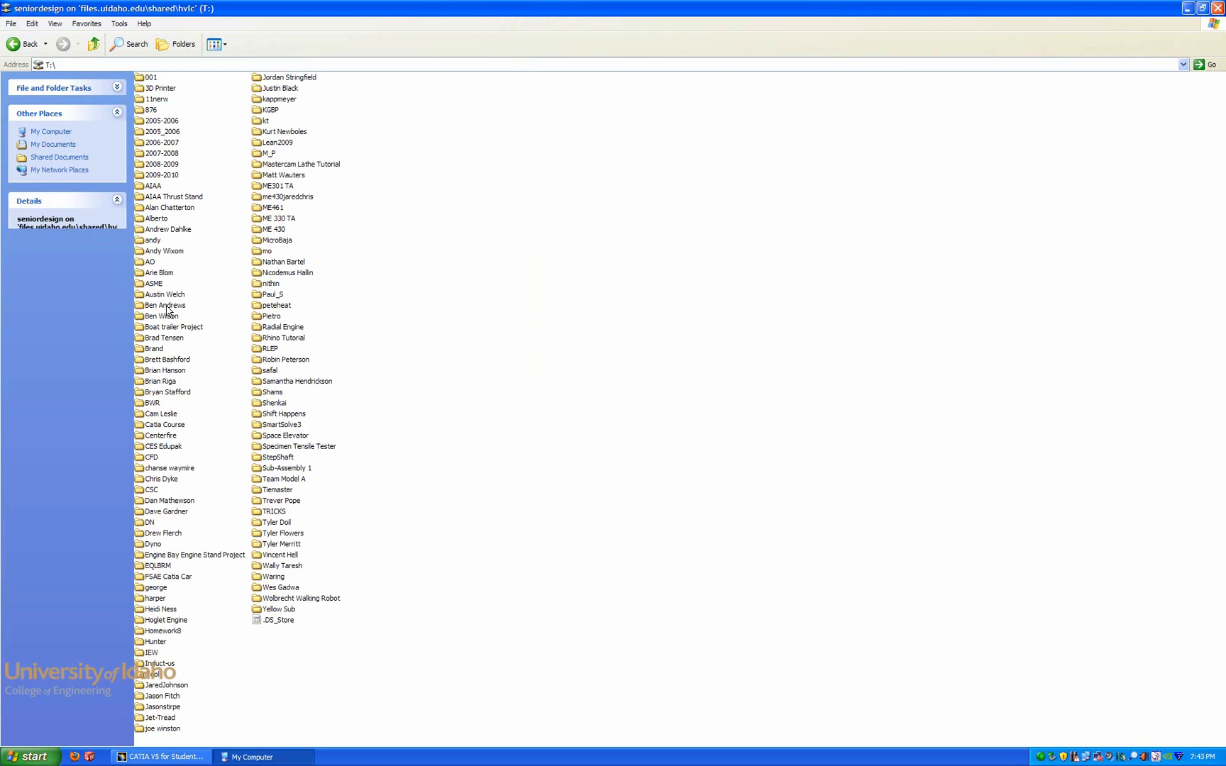
{"action": "double_click", "coordinate": [168, 425]}
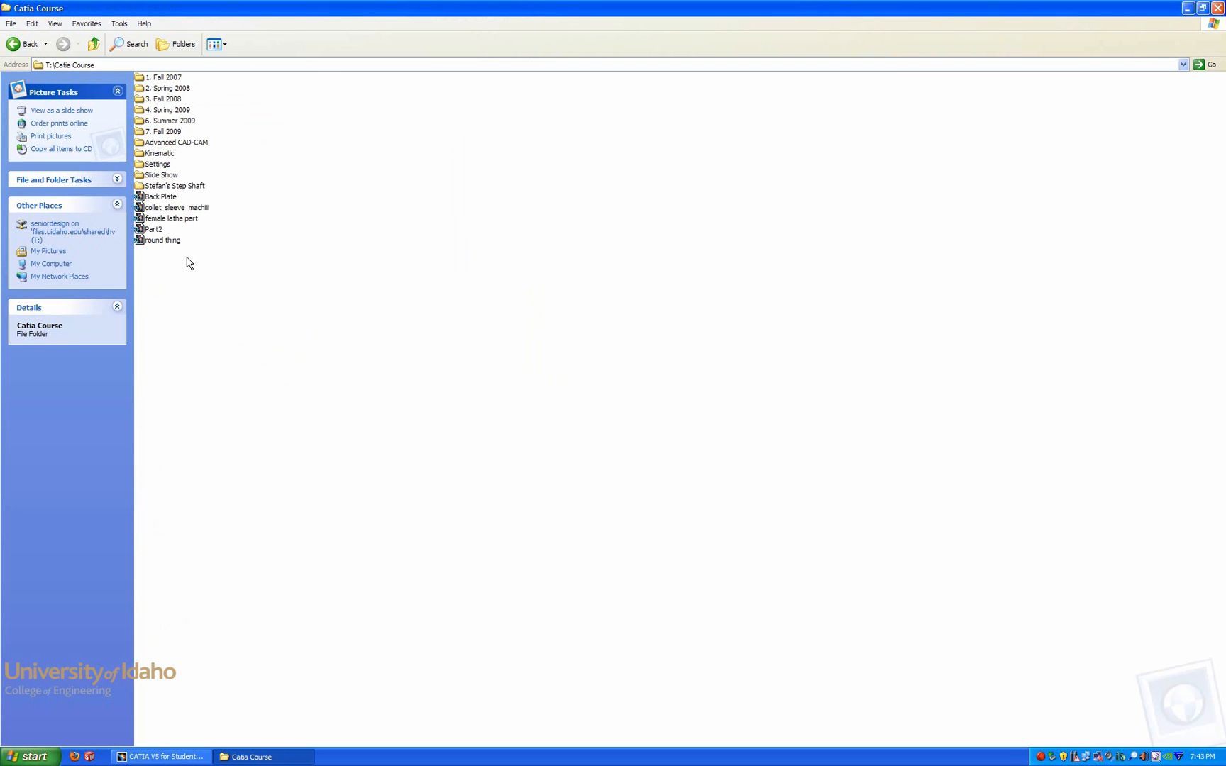
{"action": "double_click", "coordinate": [169, 132]}
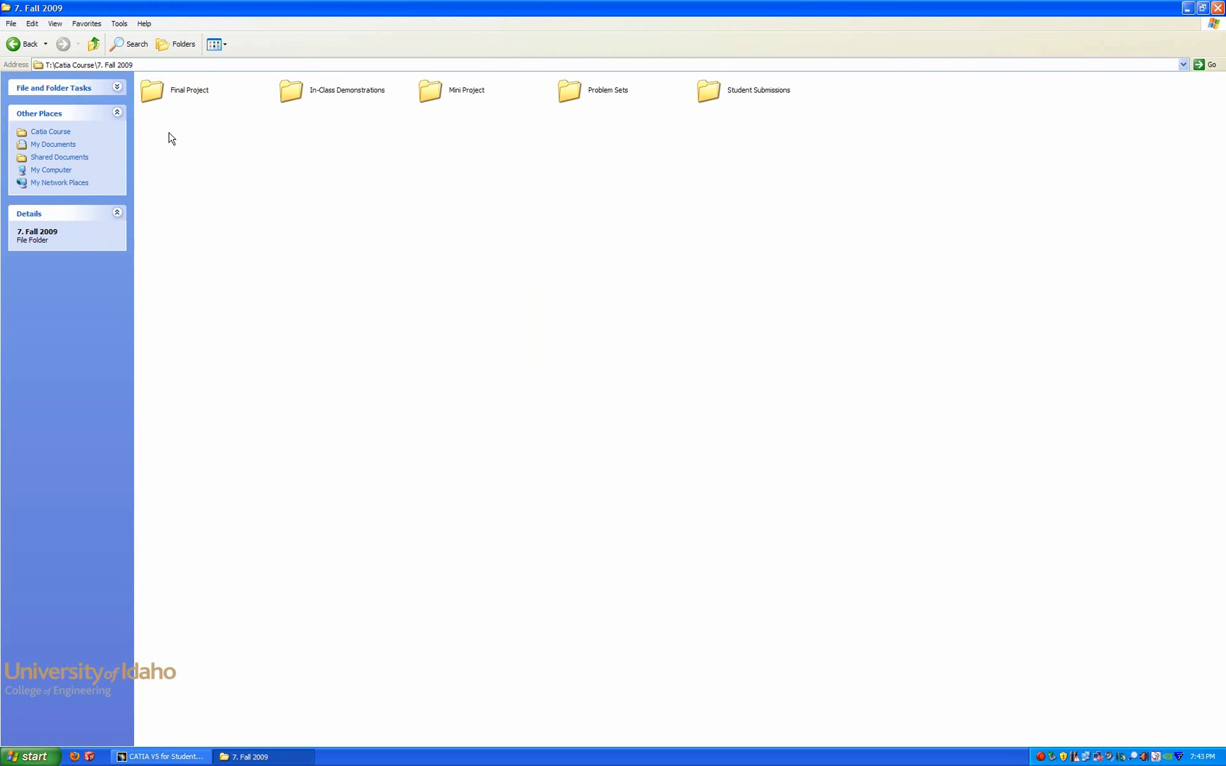
{"action": "double_click", "coordinate": [165, 94]}
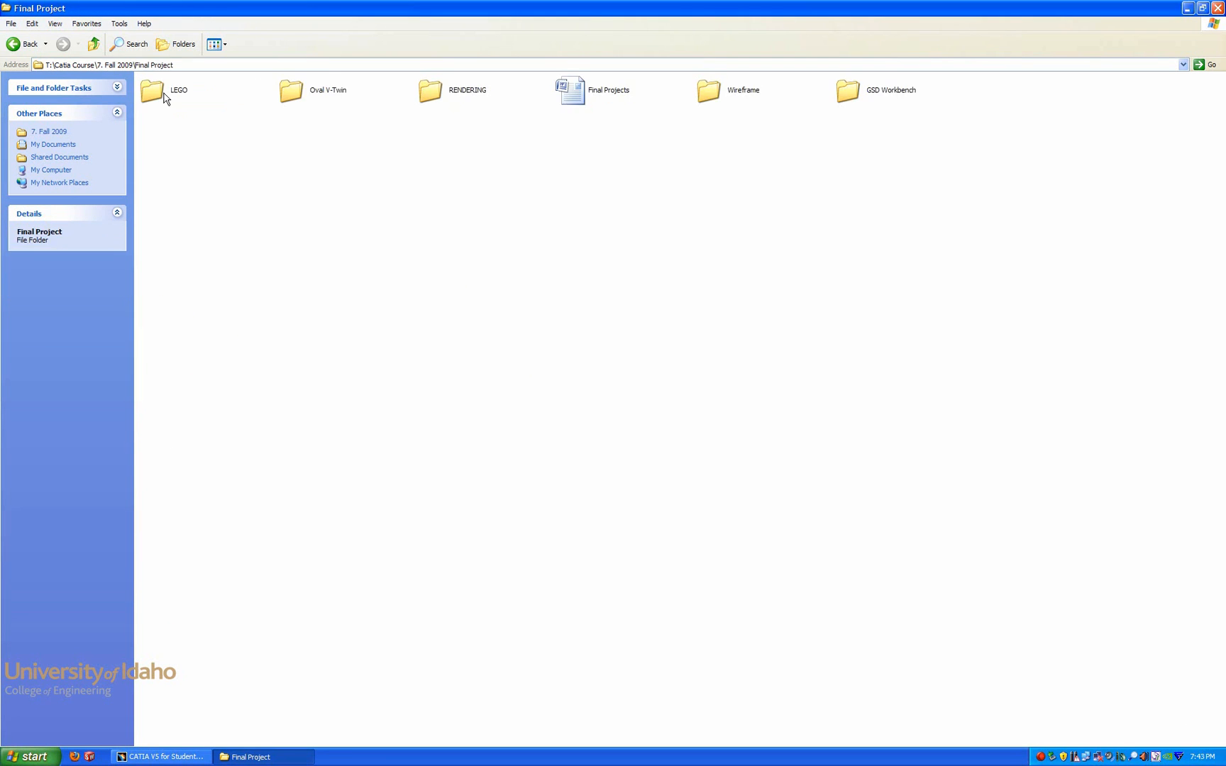
{"action": "double_click", "coordinate": [728, 95]}
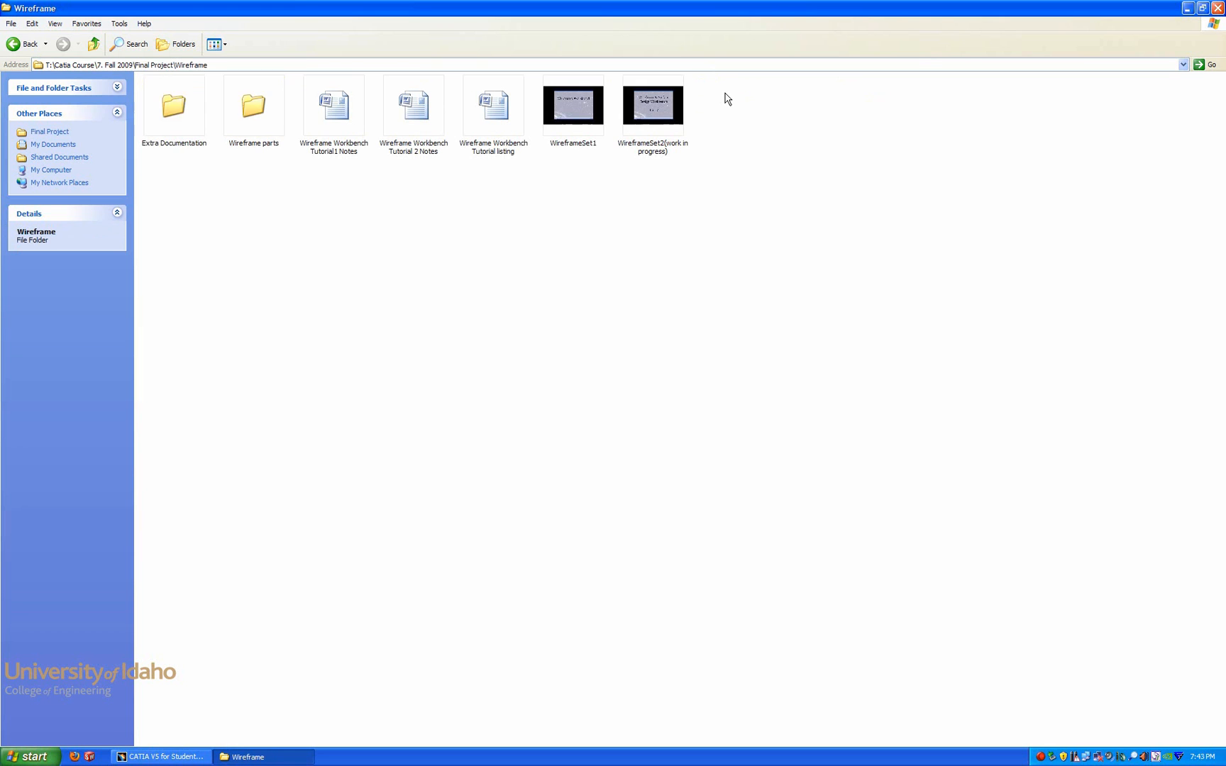